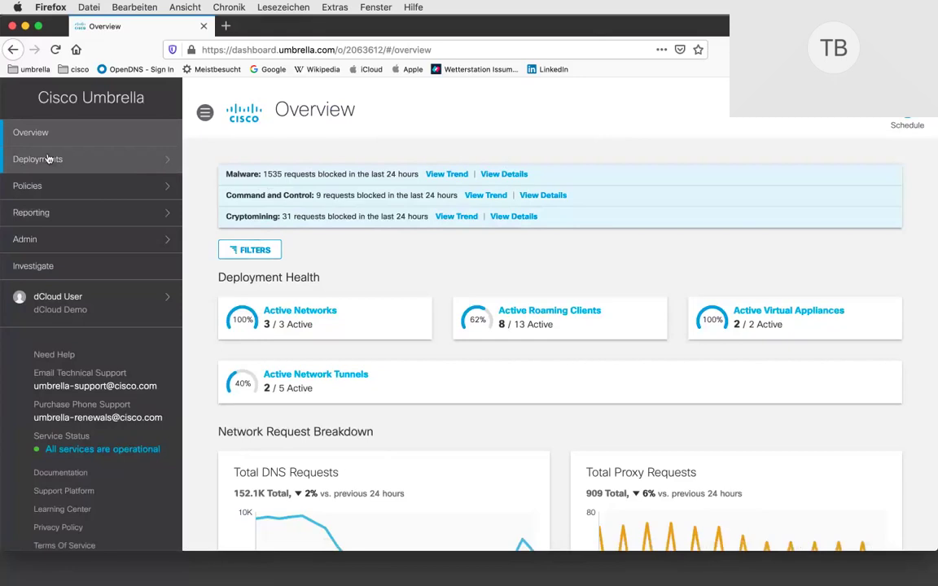
- Open the list of networks among the core identities under Deployments
click(45, 166)
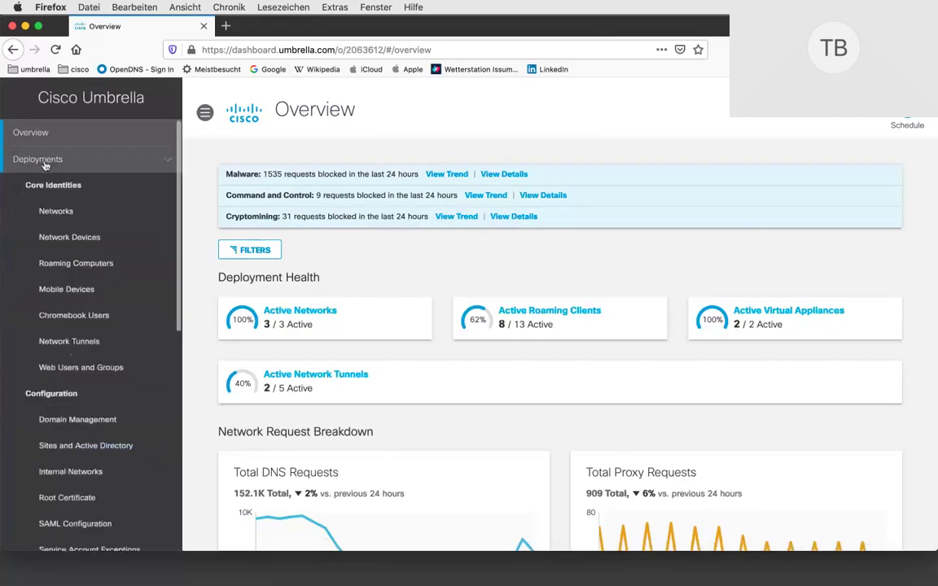
click(49, 212)
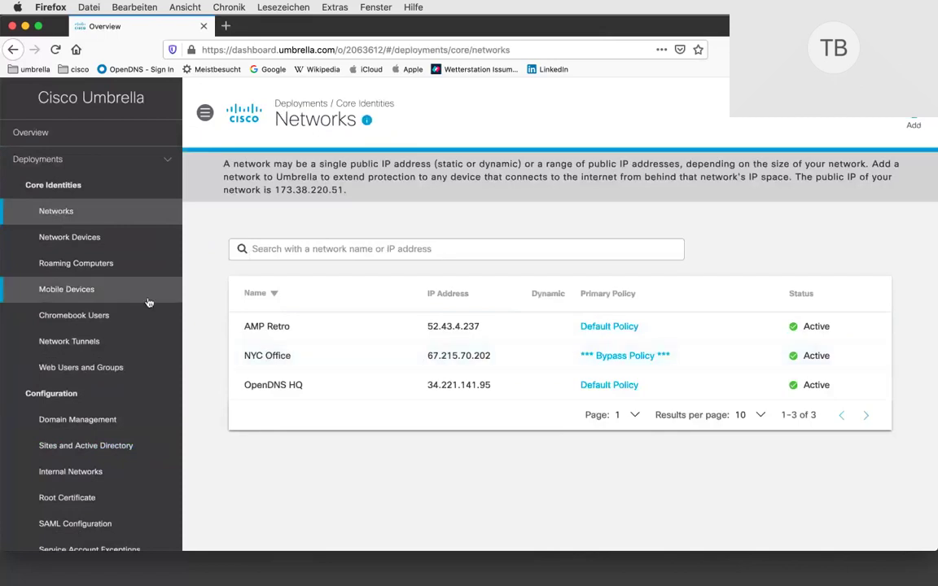
scroll(150, 302, down, 5)
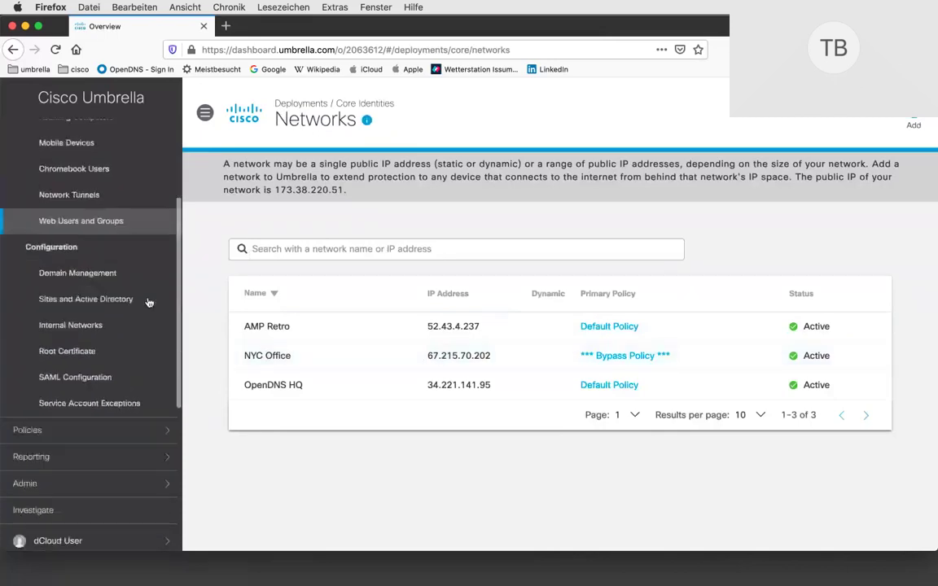
click(94, 432)
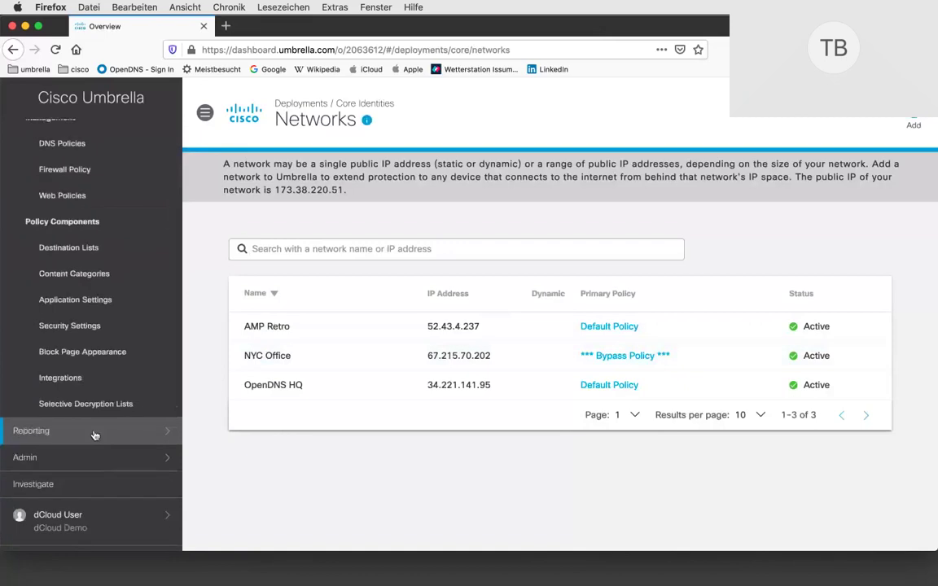
click(94, 434)
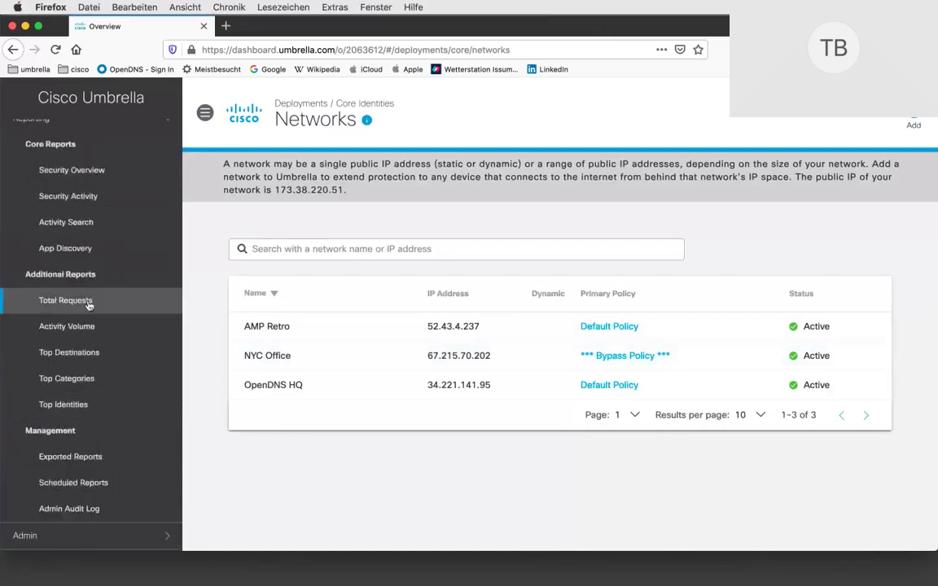
scroll(88, 216, down, 4)
scroll(91, 218, up, 4)
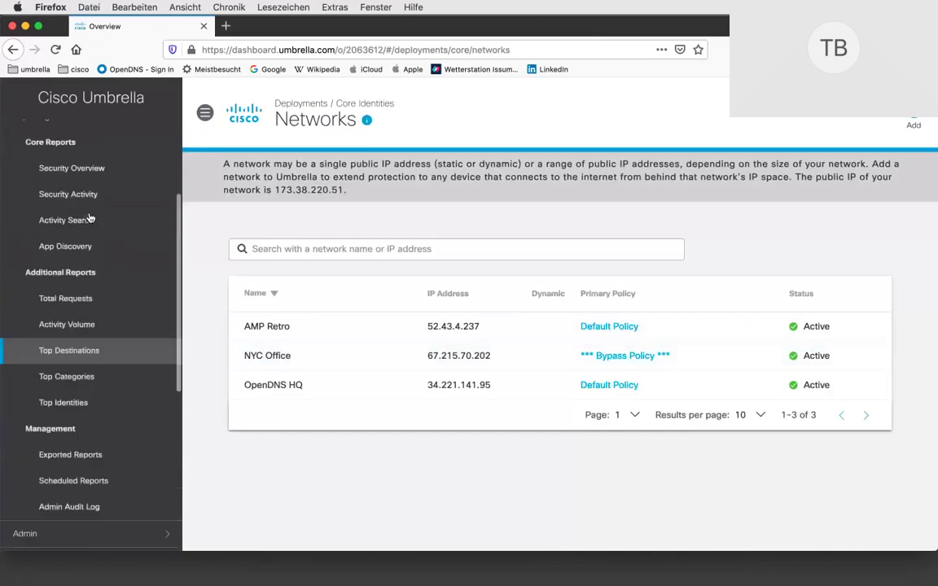
scroll(90, 218, up, 4)
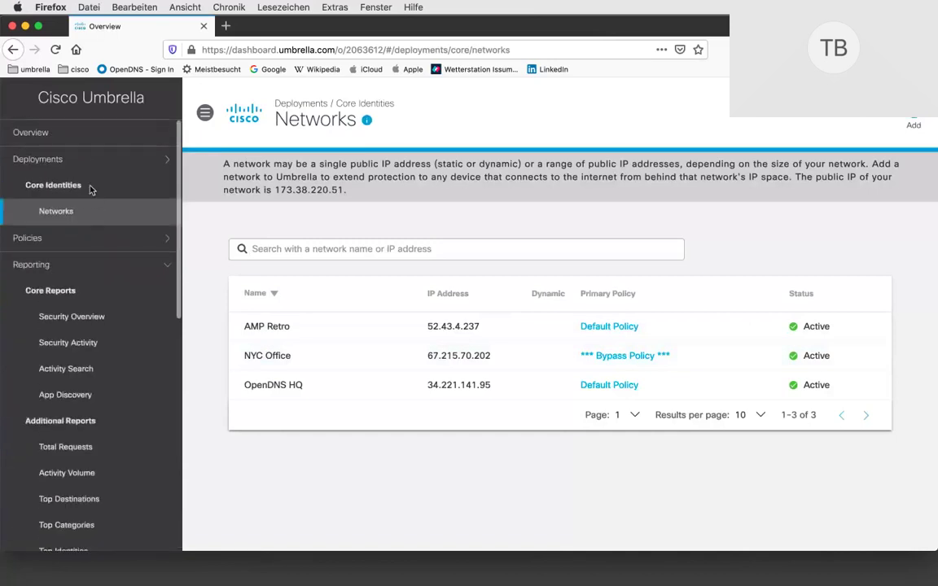
- Open the DNS policies and expand the Default Policy to show its settings
click(75, 244)
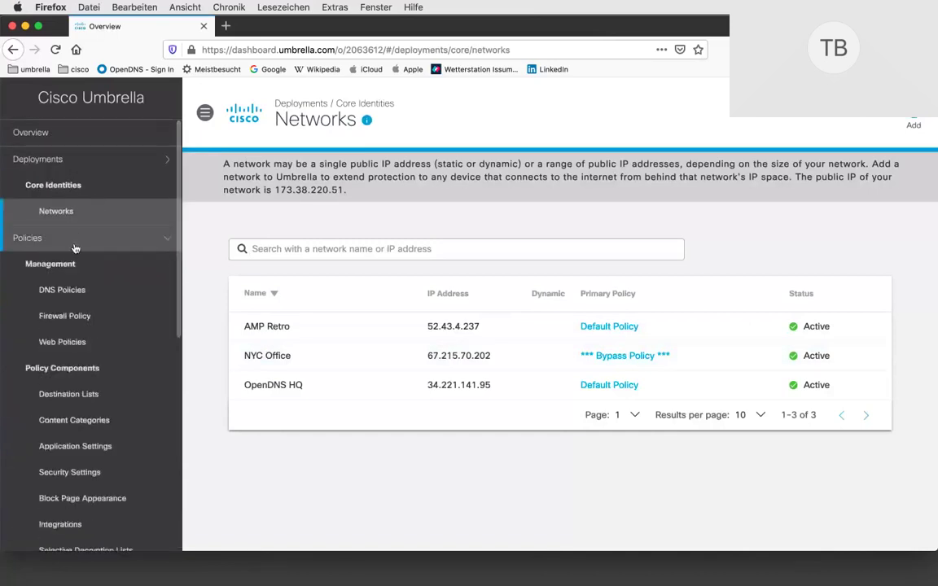
click(75, 291)
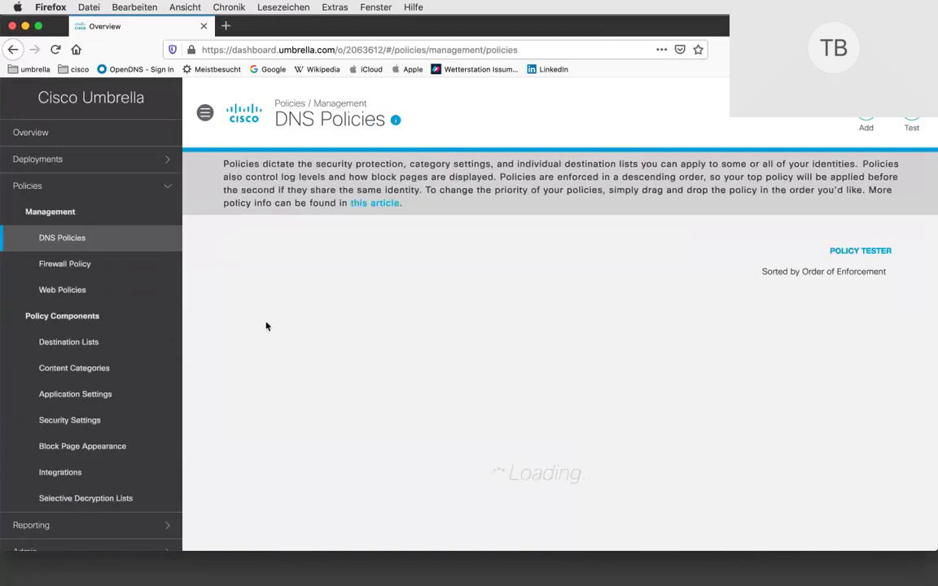
scroll(259, 370, down, 1)
scroll(260, 370, down, 5)
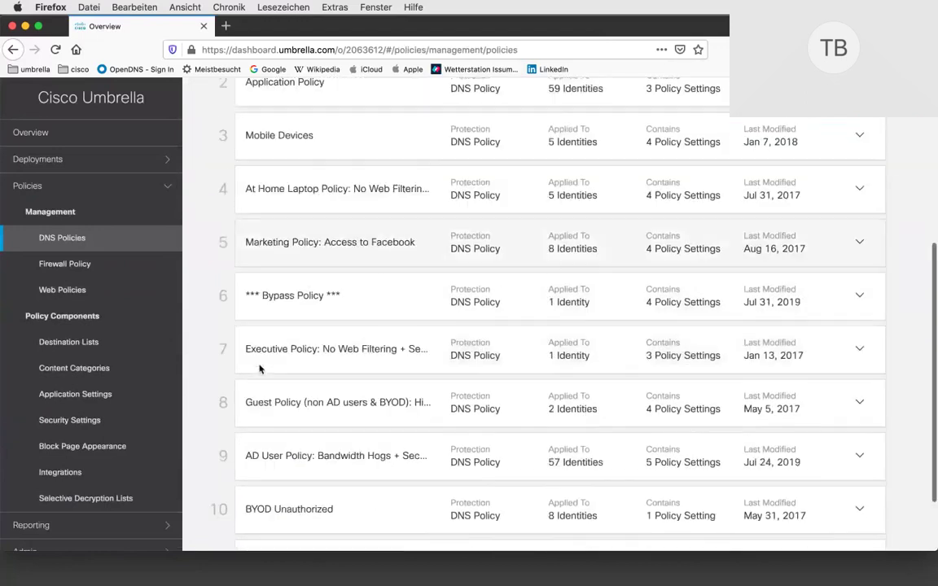
click(281, 489)
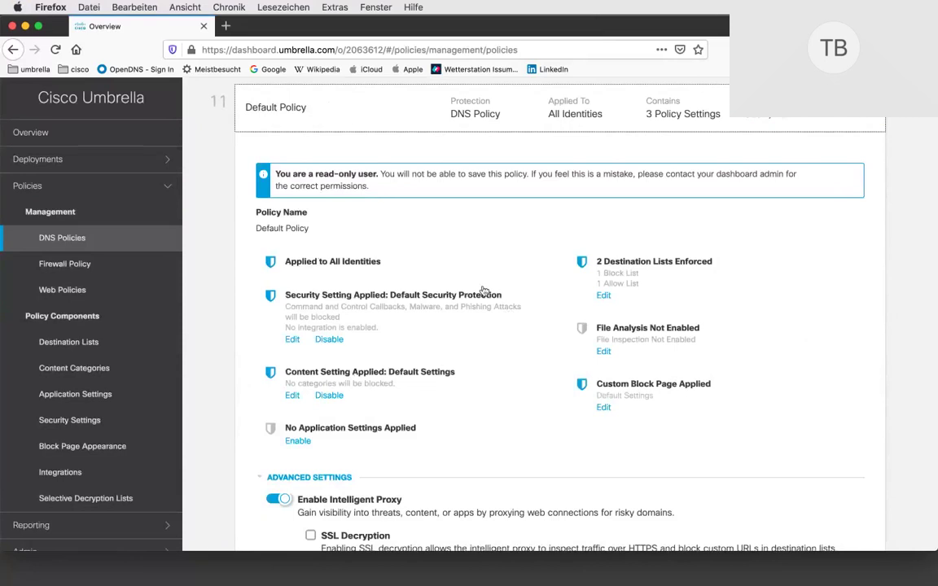
- Review the blocked categories in the Default Policy's security setting, then return to the policy summary without changes
click(293, 340)
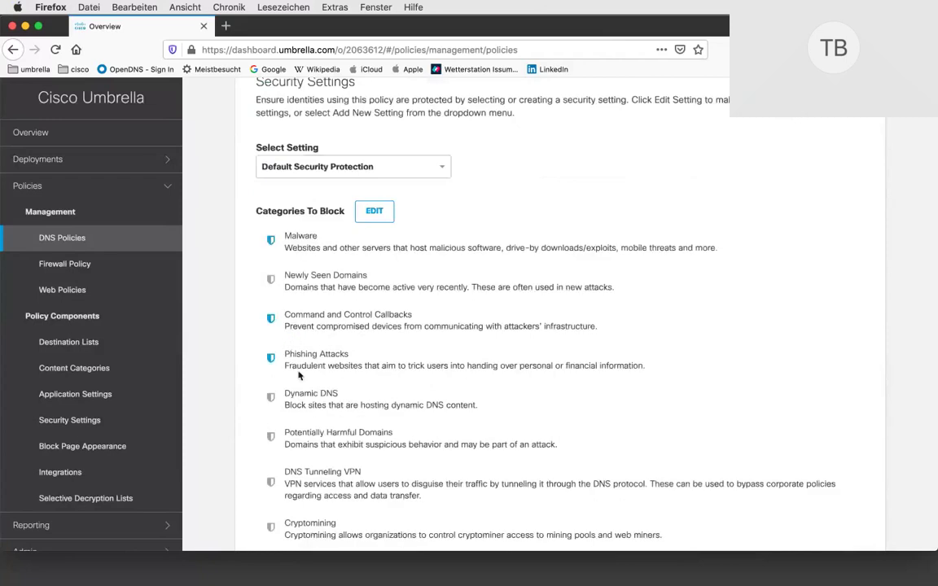
scroll(299, 375, down, 3)
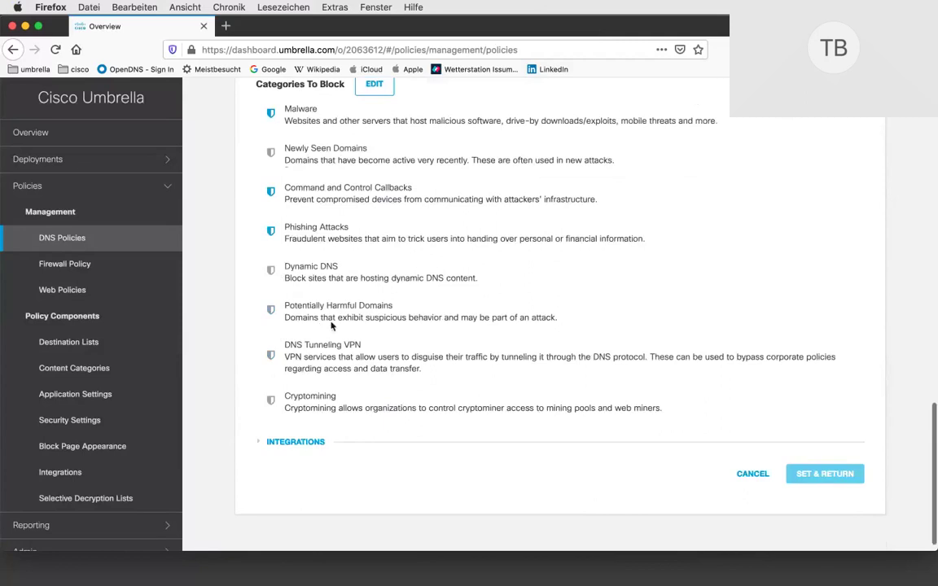
scroll(368, 338, up, 2)
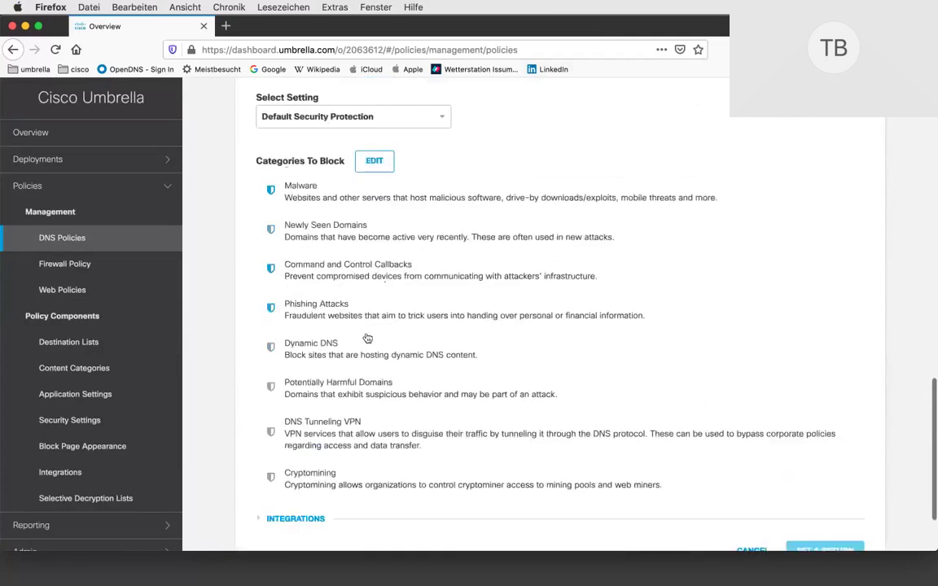
scroll(367, 338, up, 3)
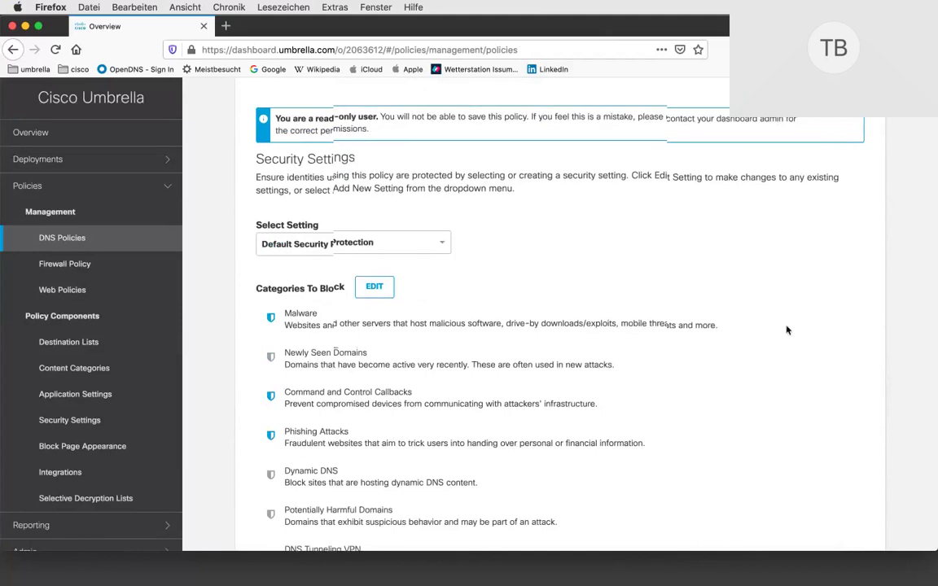
scroll(753, 461, down, 5)
click(752, 460)
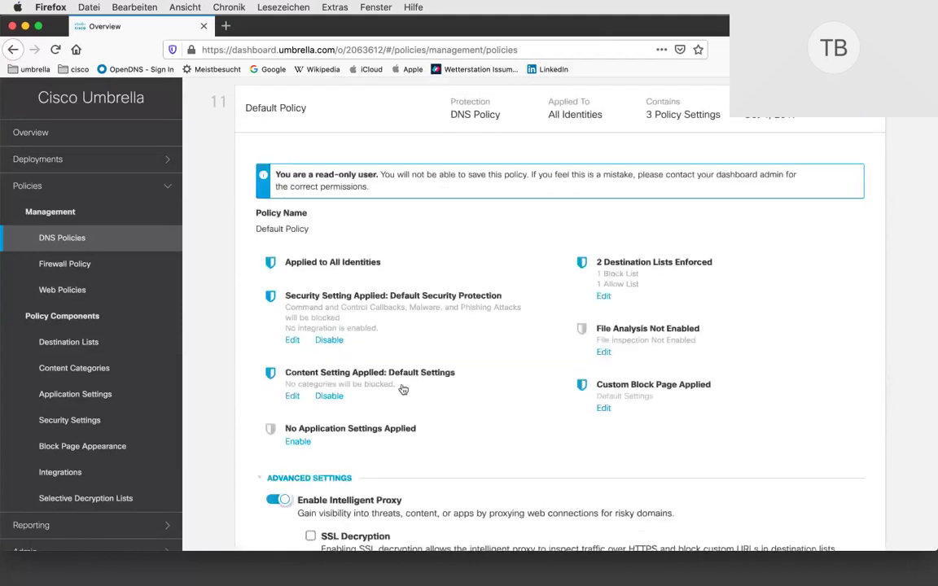
- Review the Default Policy's content access levels and custom categories to block, then return to the summary without changes
click(294, 397)
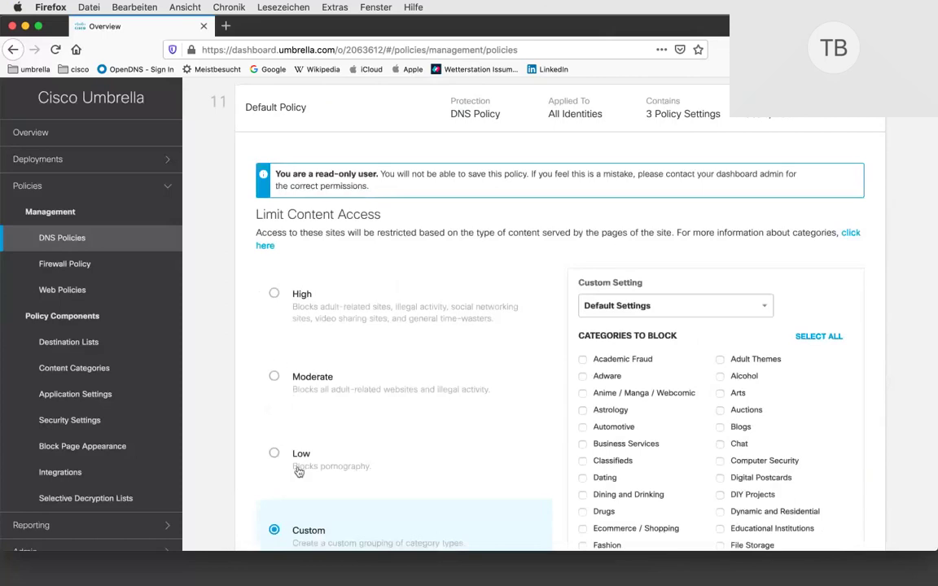
scroll(600, 417, down, 1)
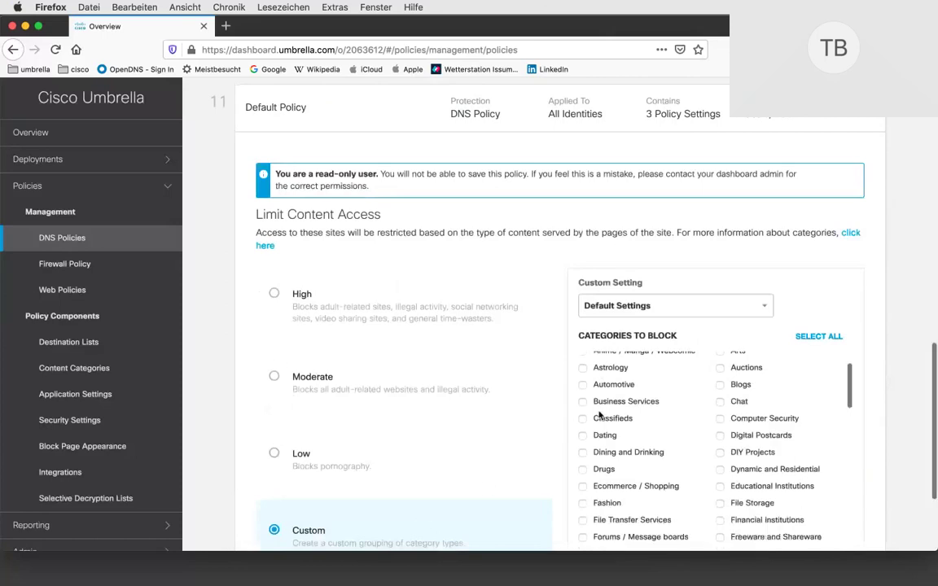
scroll(600, 416, down, 1)
scroll(600, 416, down, 2)
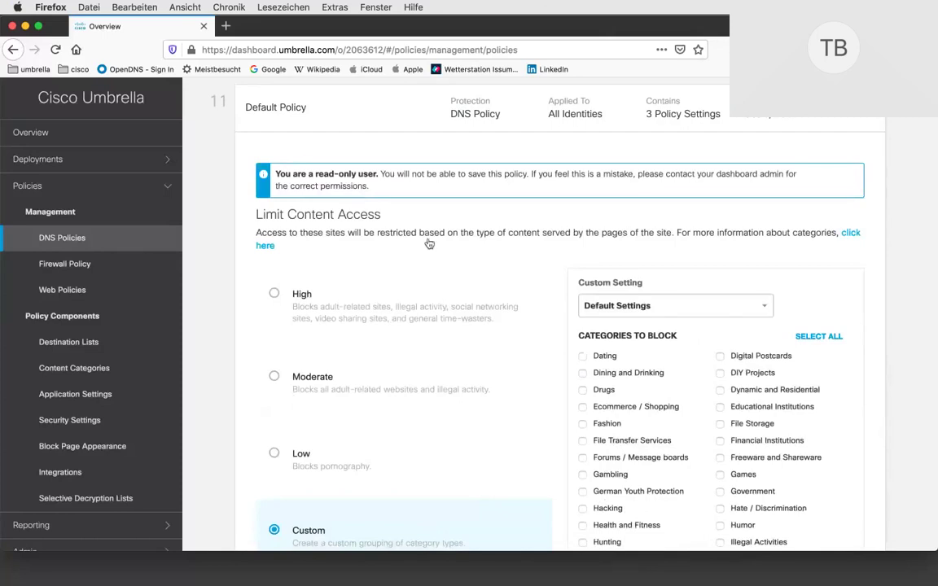
scroll(429, 243, down, 4)
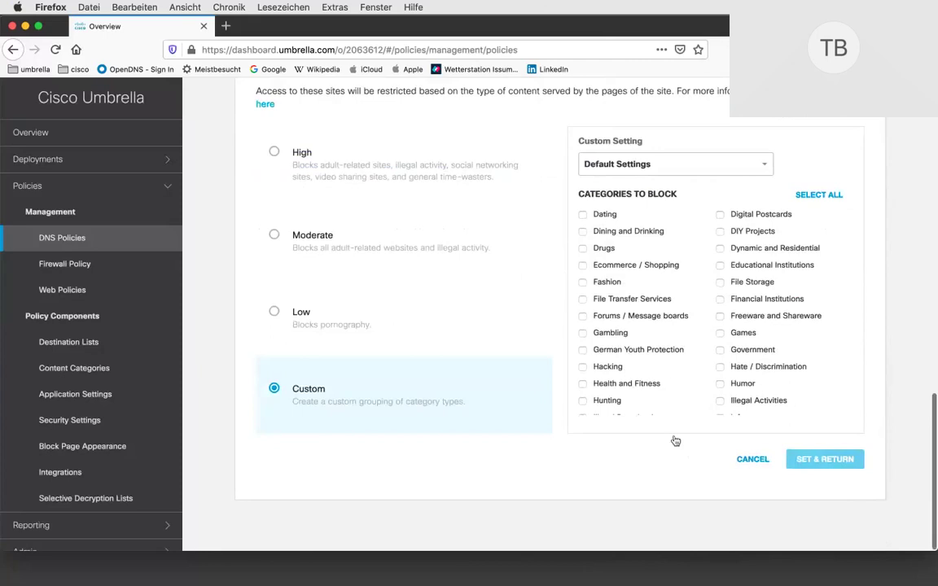
click(750, 461)
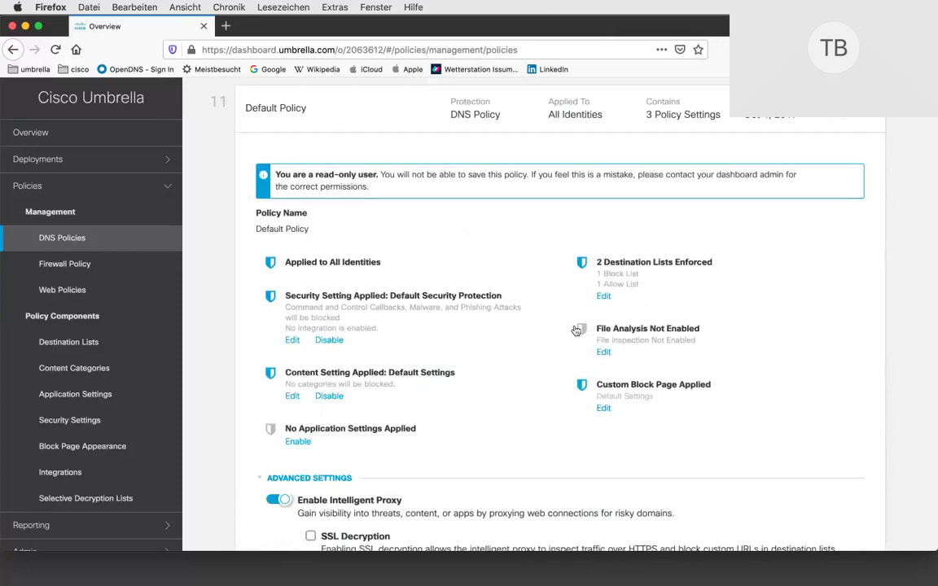
- Inspect the domains in the Global Allow List applied to the Default Policy, then exit without changes
click(604, 296)
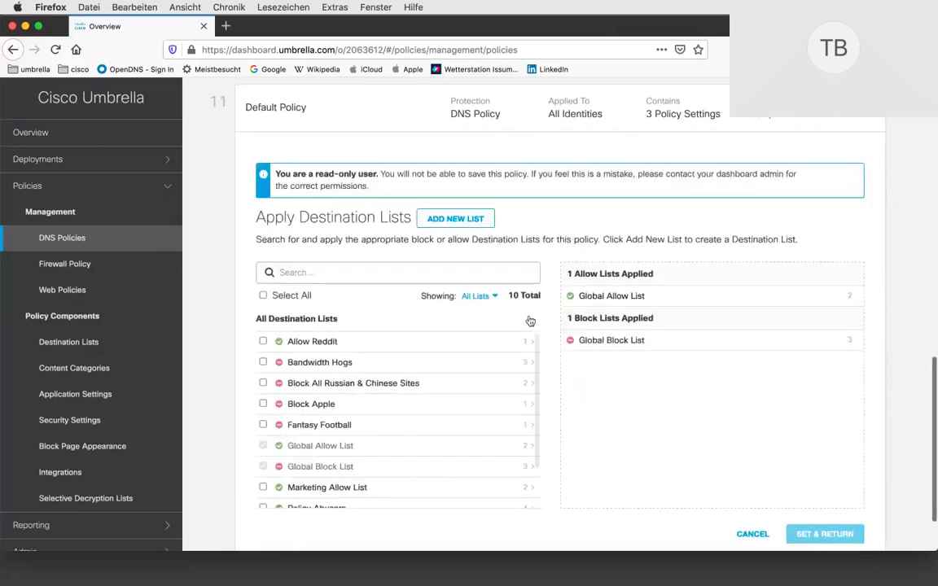
click(320, 450)
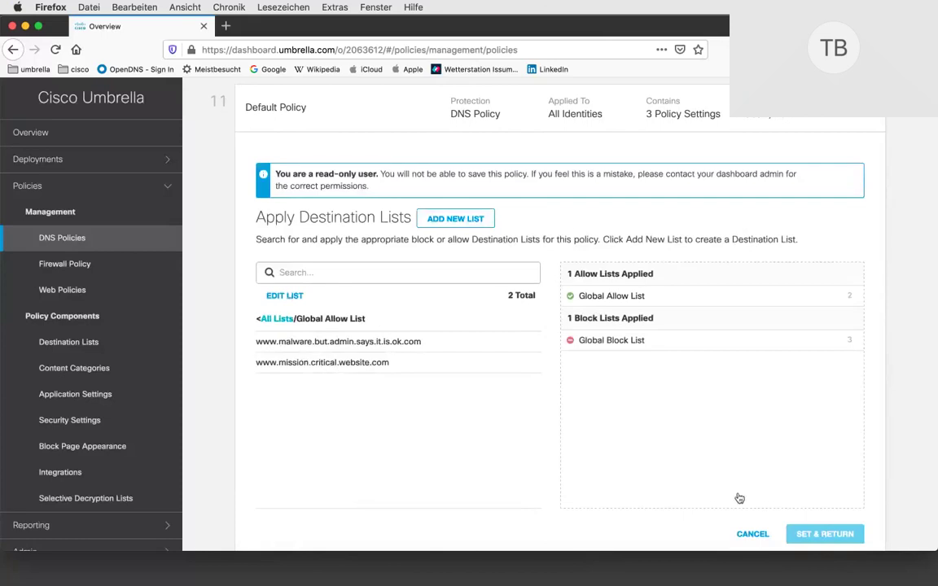
click(751, 535)
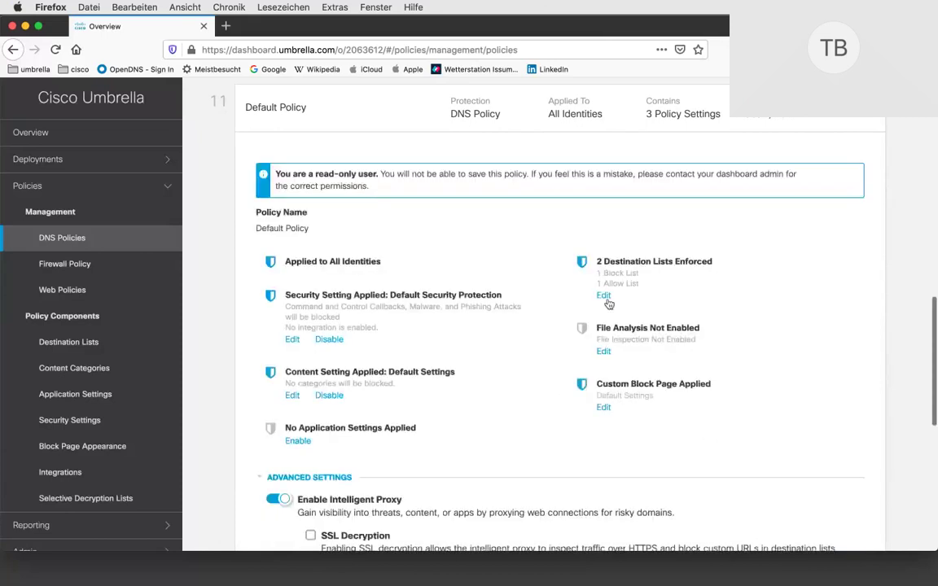
- Inspect the domains in the Global Block List applied to the Default Policy, then exit without changes
click(603, 297)
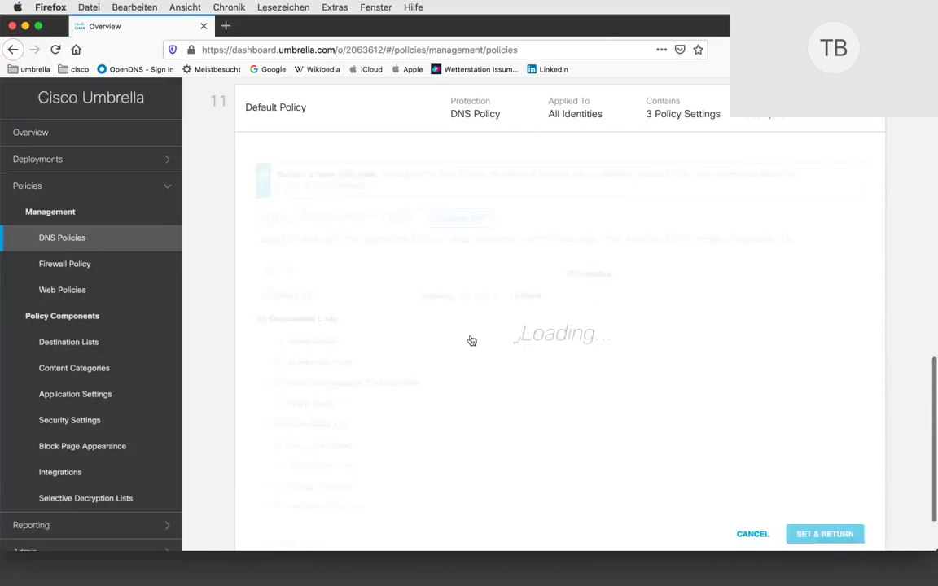
scroll(349, 404, down, 1)
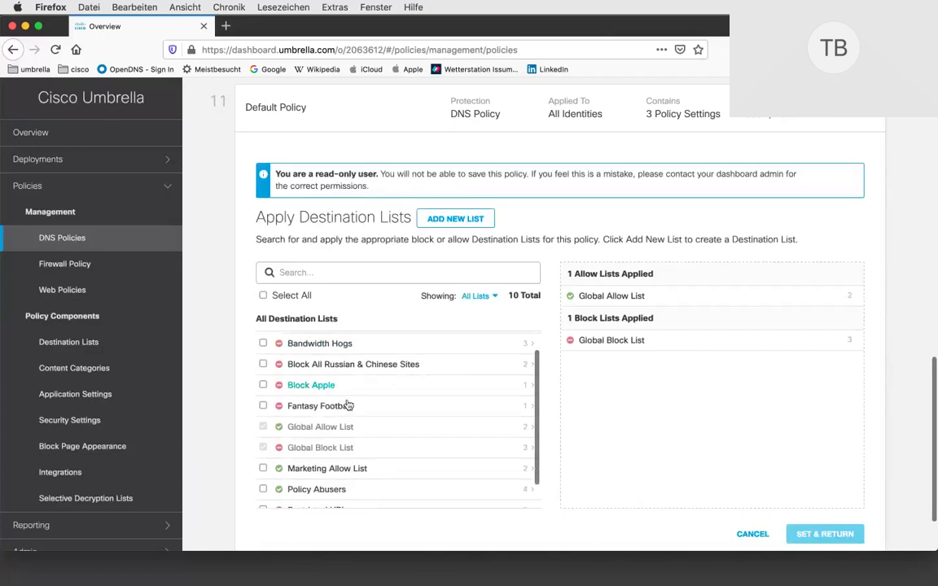
click(307, 450)
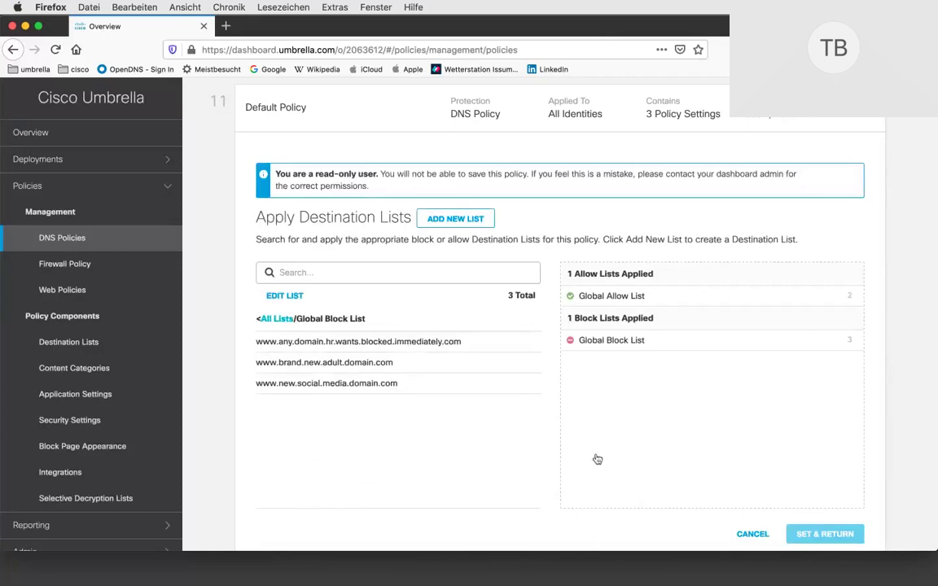
click(750, 536)
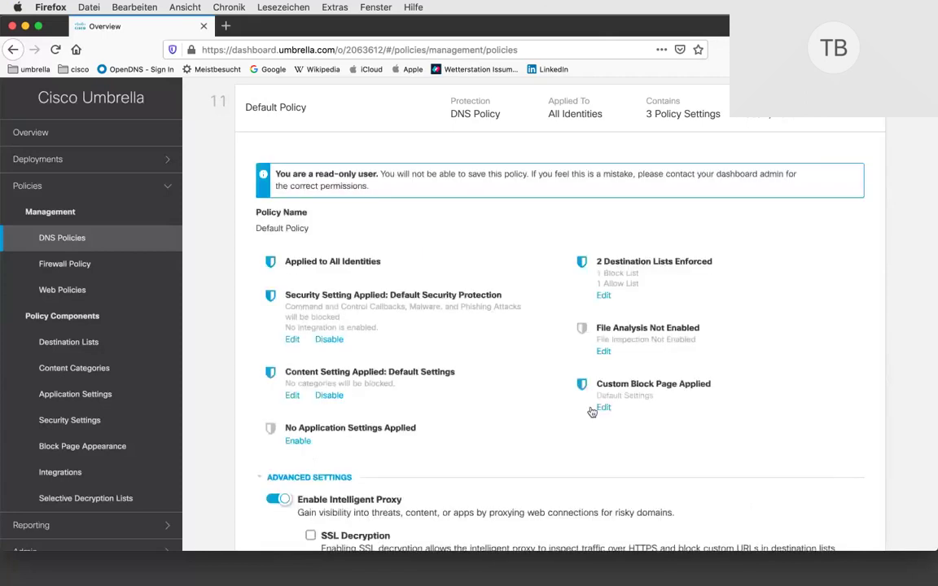
- Examine the Default Policy's advanced settings, including Intelligent Proxy, SafeSearch, Allow-Only Mode and the logging options
scroll(593, 411, down, 4)
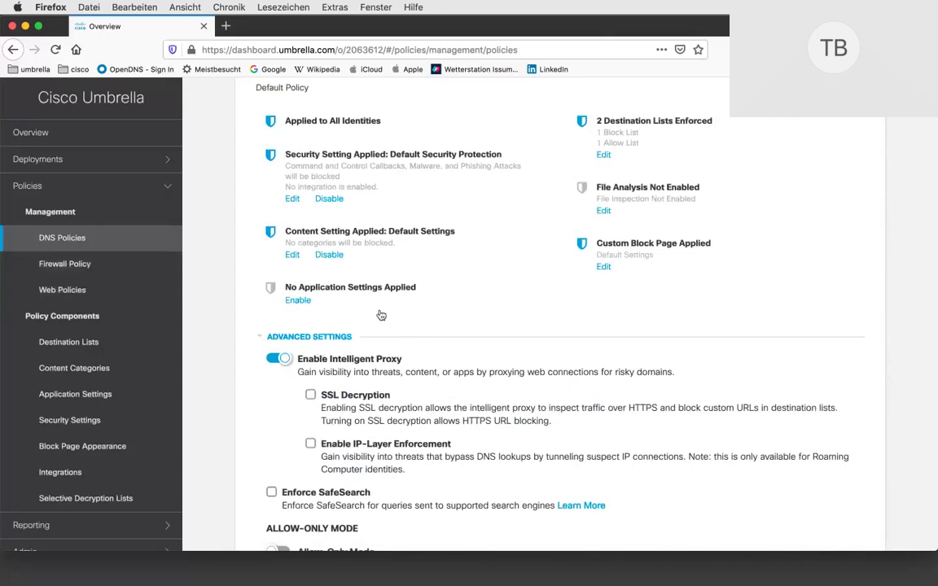
scroll(381, 315, down, 3)
scroll(376, 370, down, 4)
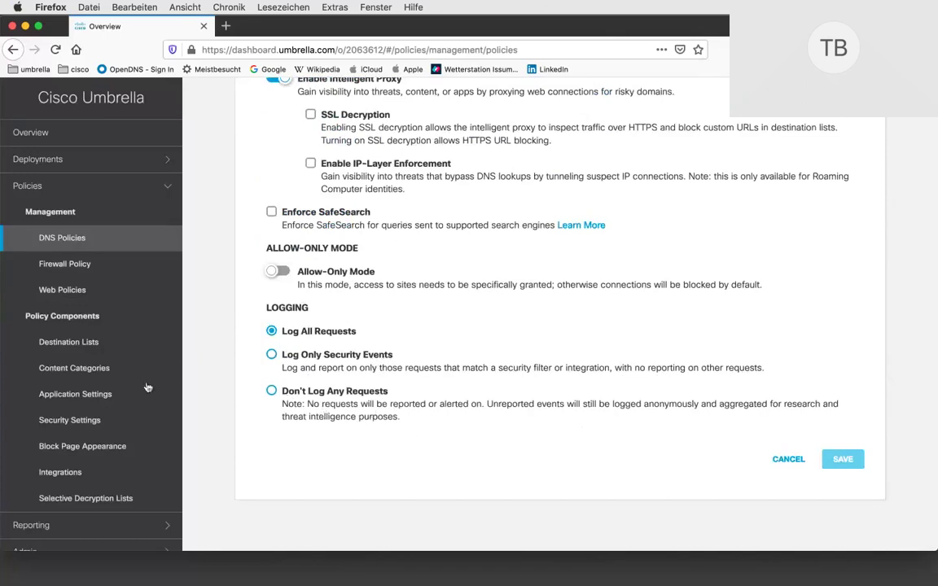
- Look over the policy components in the navigation, then expand Reporting and survey its core, additional and management reports
scroll(147, 388, down, 6)
scroll(148, 387, up, 3)
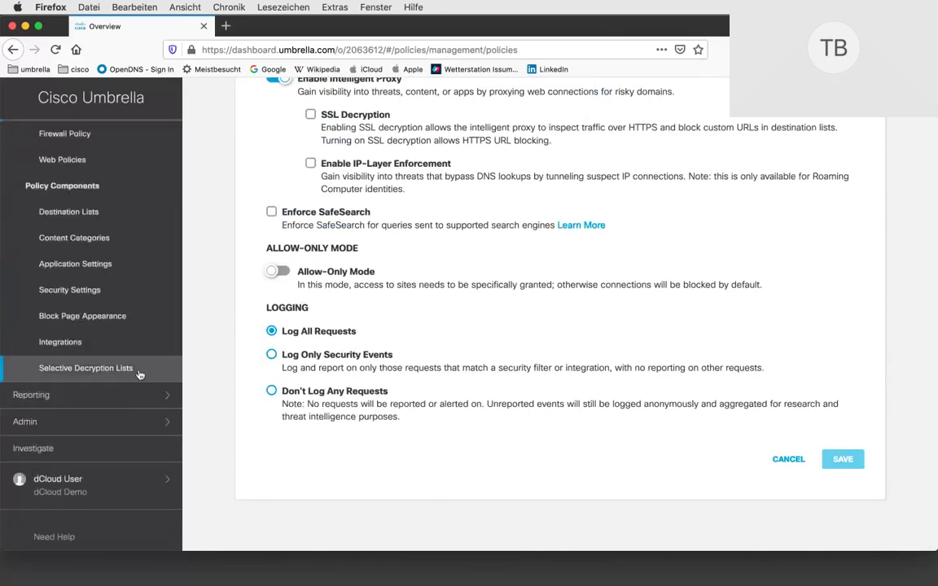
scroll(130, 359, up, 1)
scroll(126, 350, up, 1)
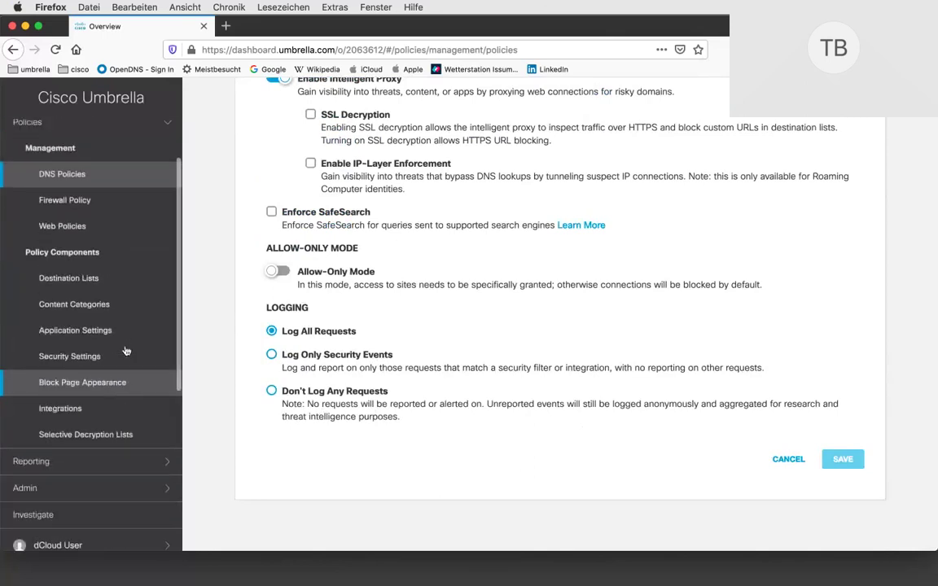
scroll(59, 399, down, 2)
click(59, 400)
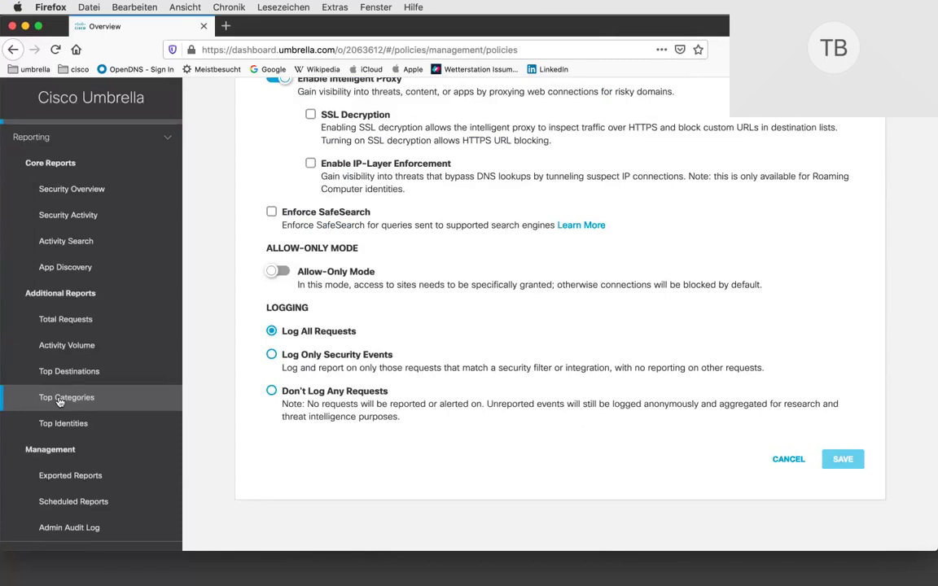
scroll(59, 400, down, 1)
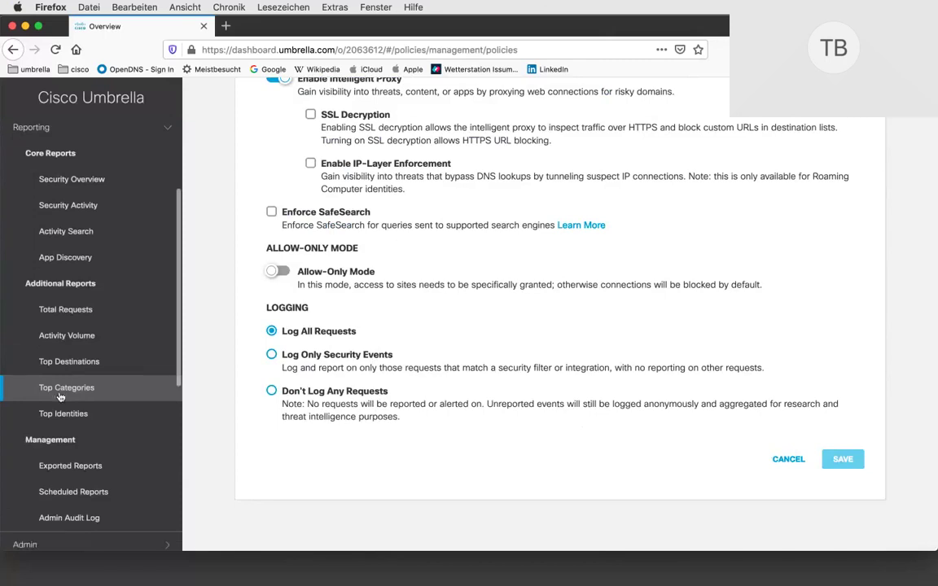
scroll(60, 397, down, 2)
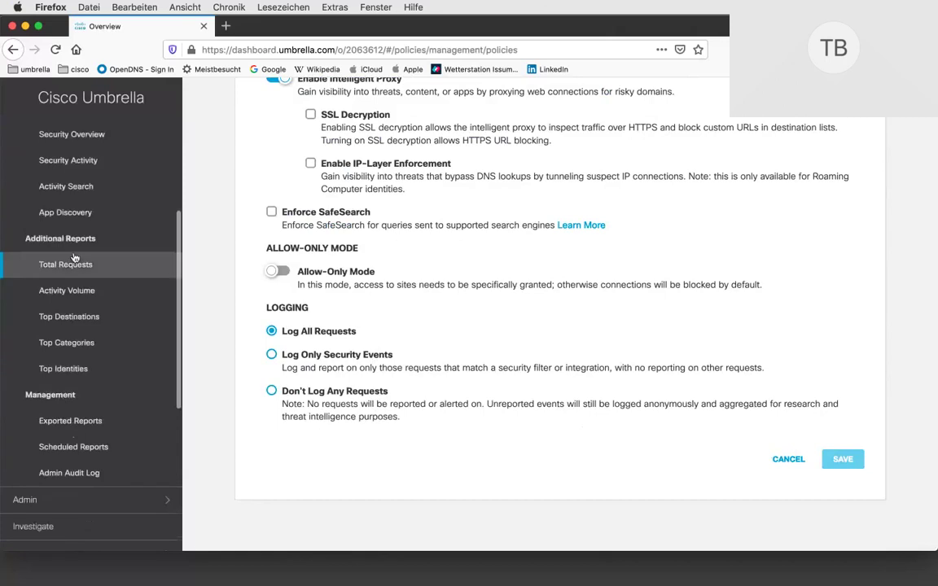
- Open the App Discovery report and review its app overview, flagged categories and flagged apps
click(89, 213)
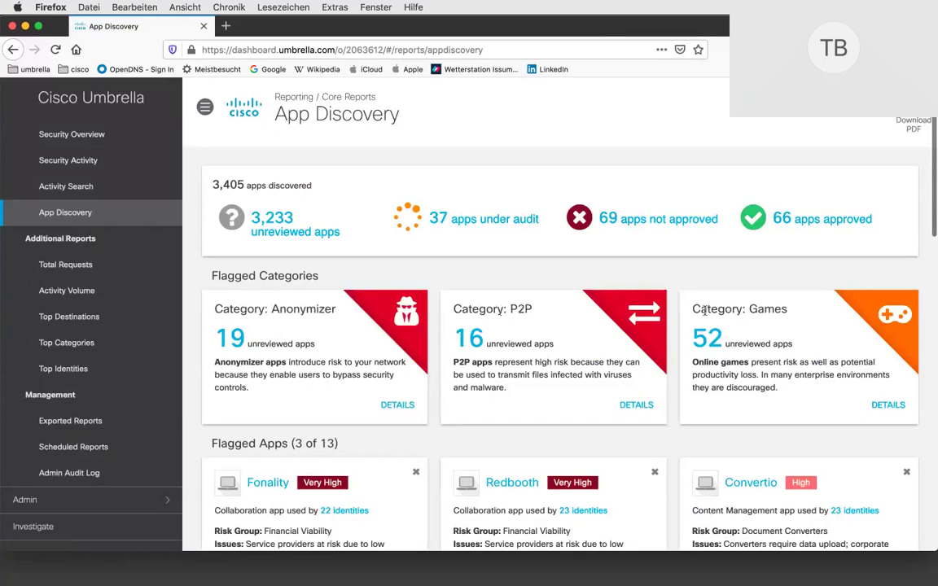
scroll(705, 311, down, 3)
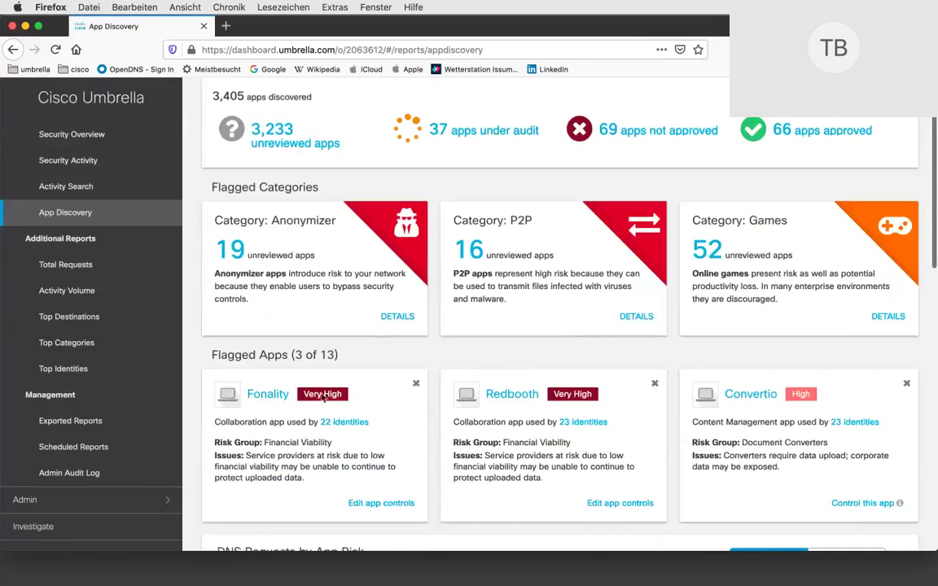
scroll(351, 388, up, 2)
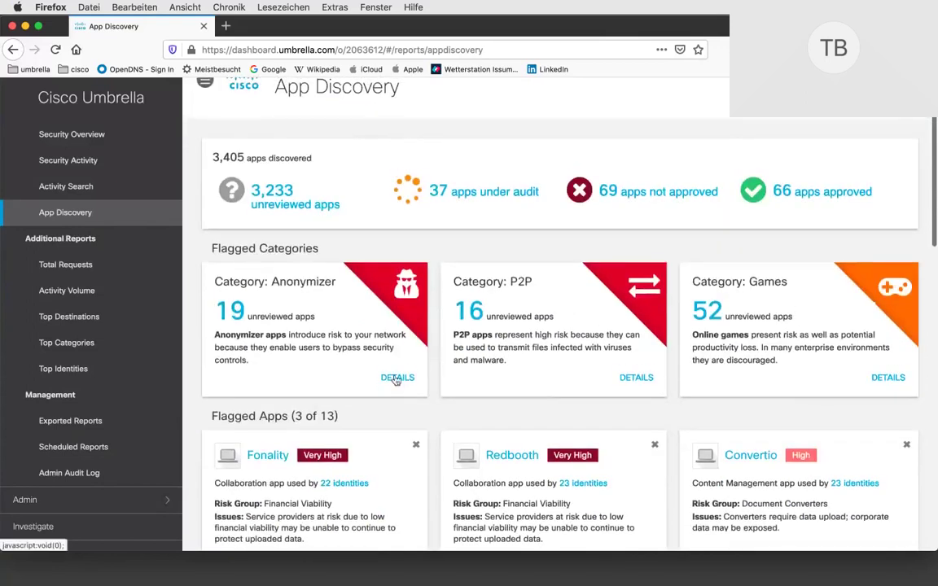
- Open the details of the flagged Anonymizer category and examine the risk, identities and DNS requests of its unreviewed apps
click(397, 378)
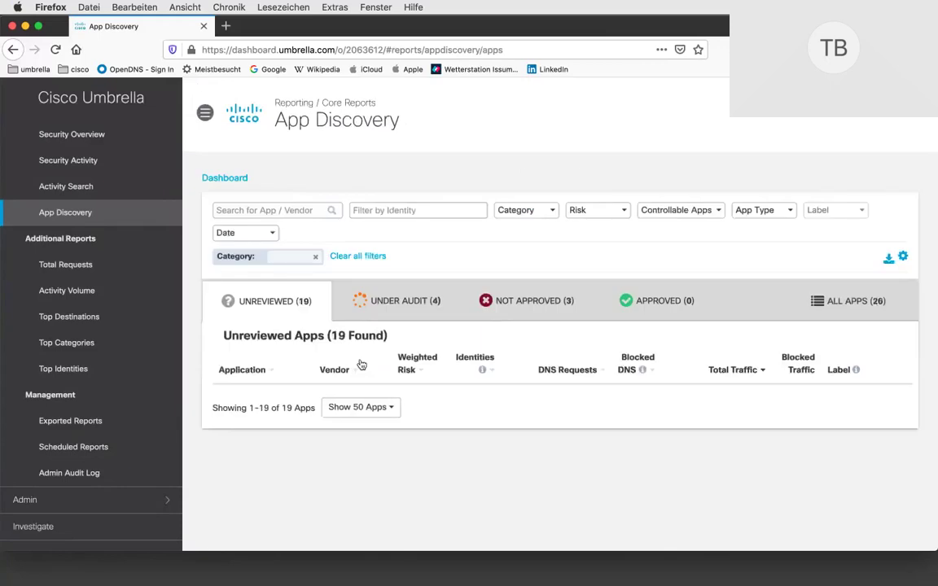
scroll(362, 364, down, 2)
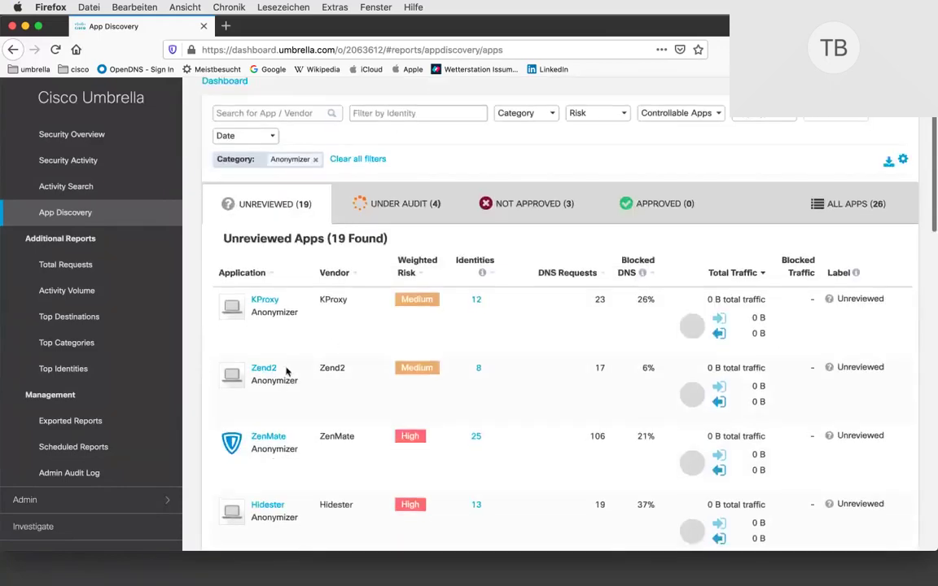
scroll(326, 350, down, 3)
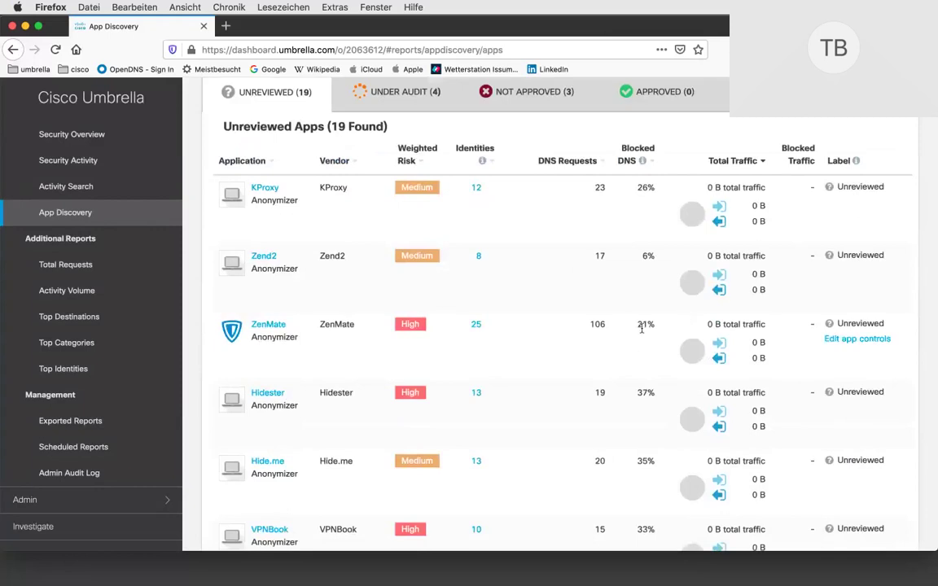
scroll(344, 425, up, 3)
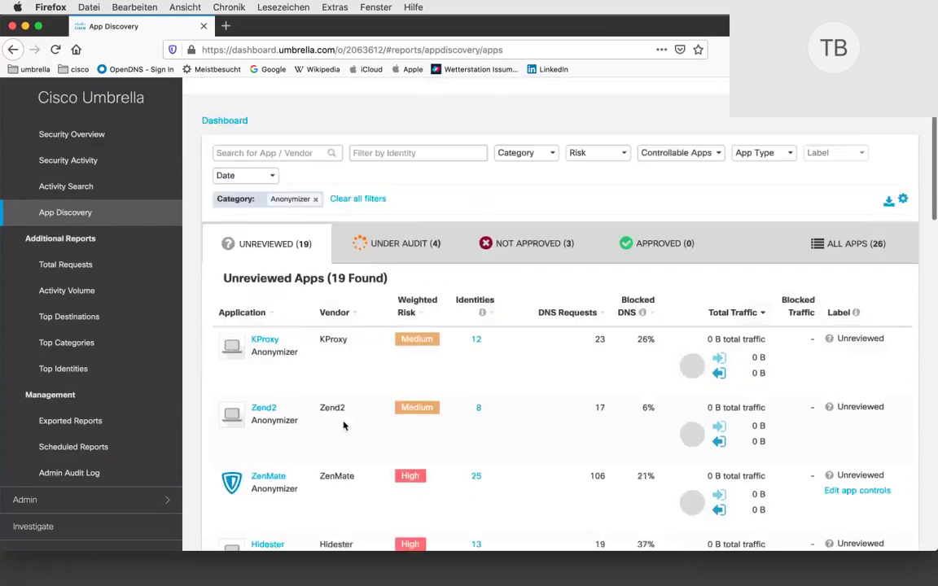
scroll(344, 425, up, 2)
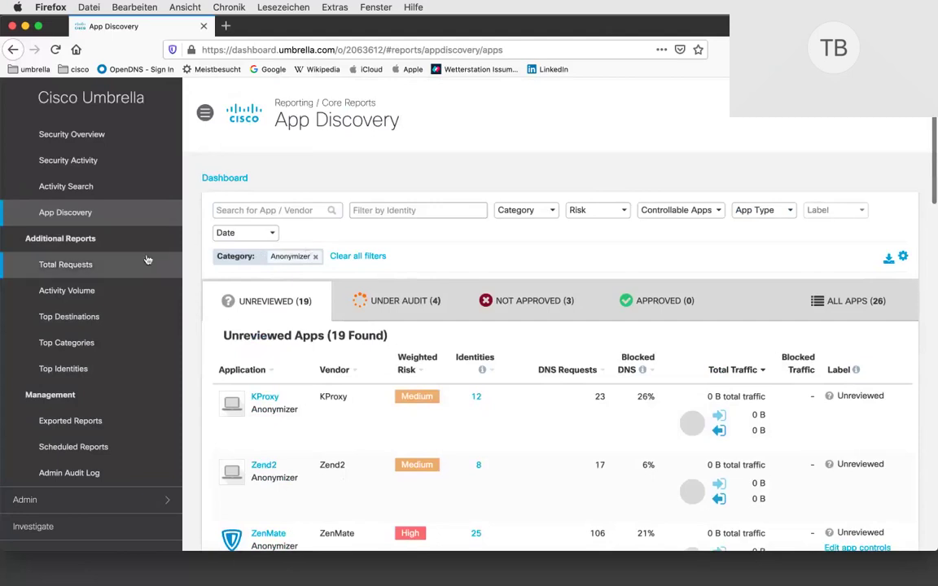
- Open the Activity Search report and filter the requests by the Blocked response
scroll(111, 314, up, 3)
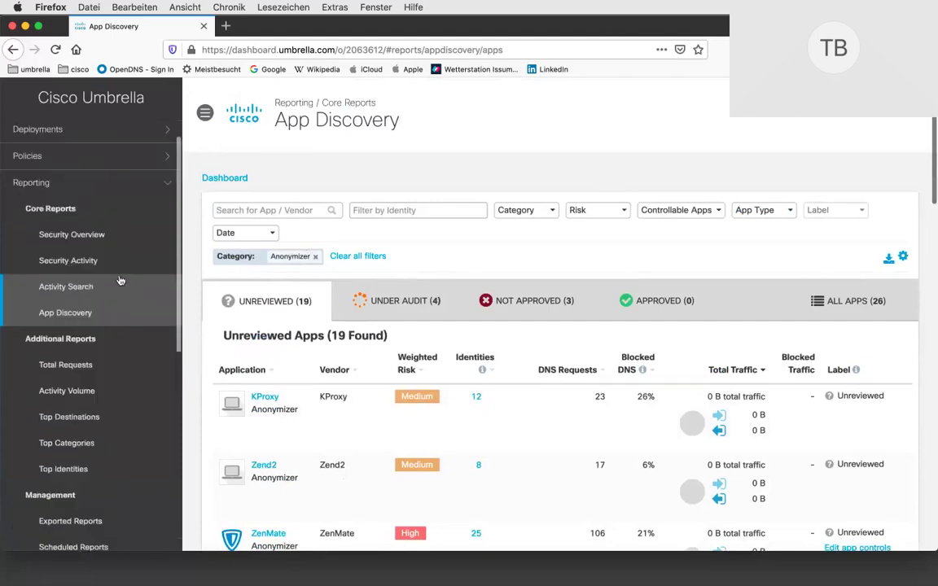
click(89, 292)
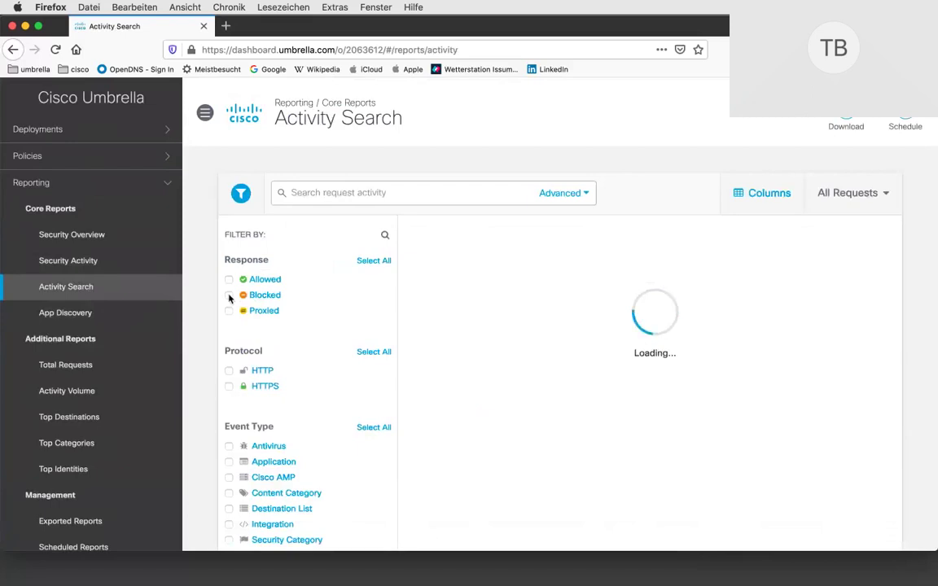
click(229, 296)
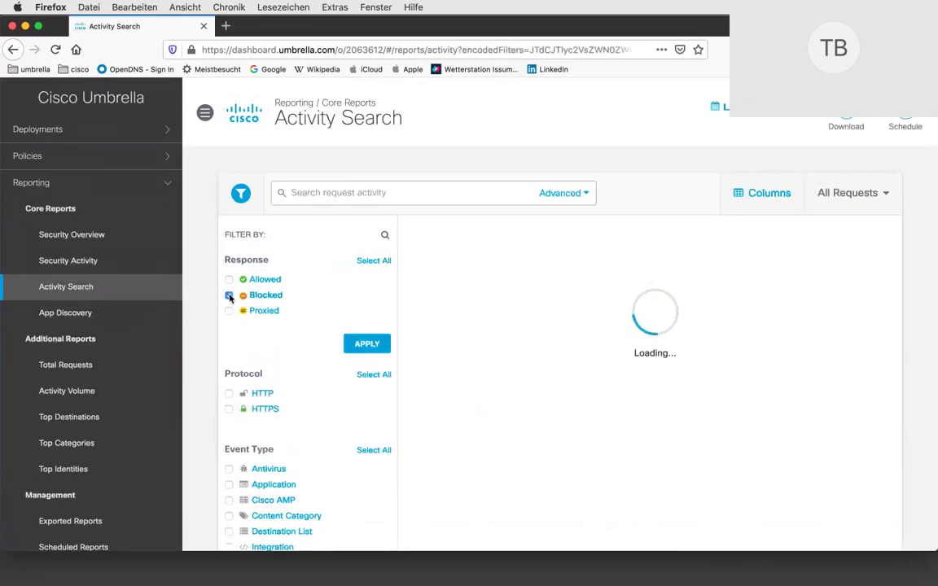
click(362, 346)
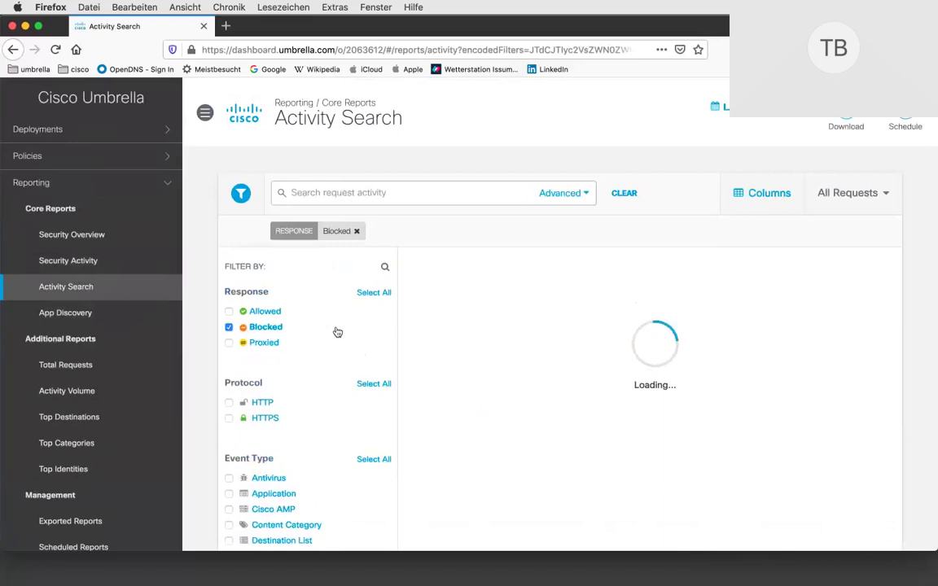
- Narrow the blocked requests to the Command and Control security category
scroll(328, 343, down, 2)
scroll(328, 343, down, 3)
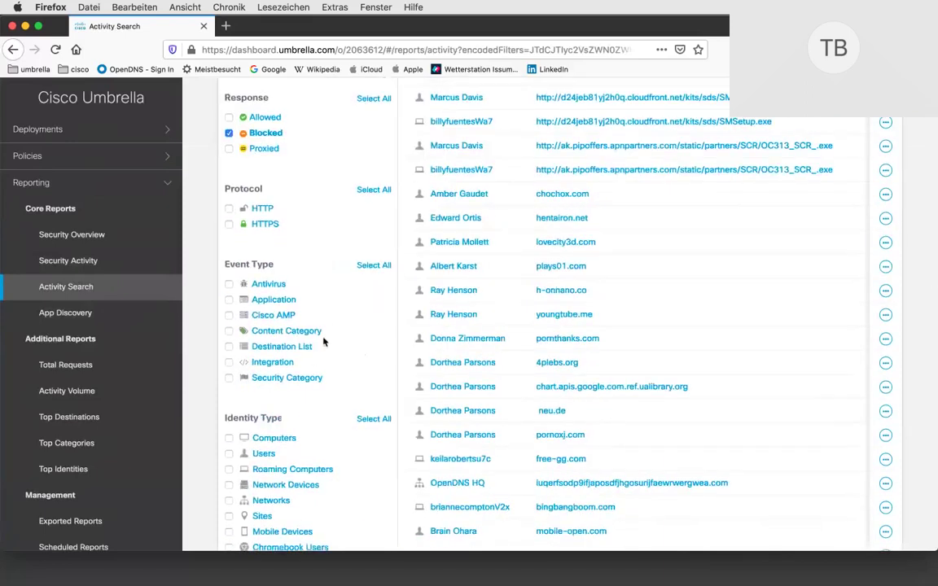
scroll(327, 325, down, 5)
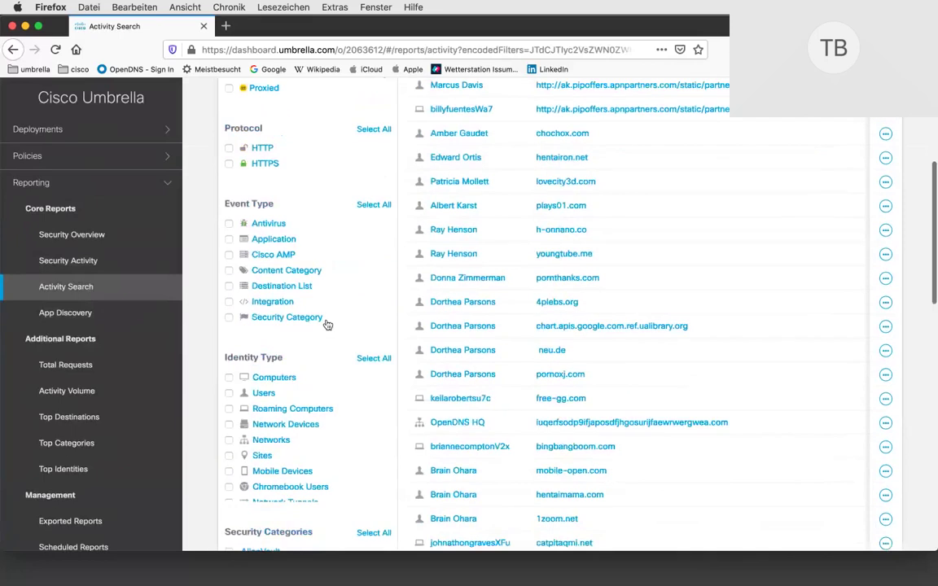
scroll(306, 469, down, 3)
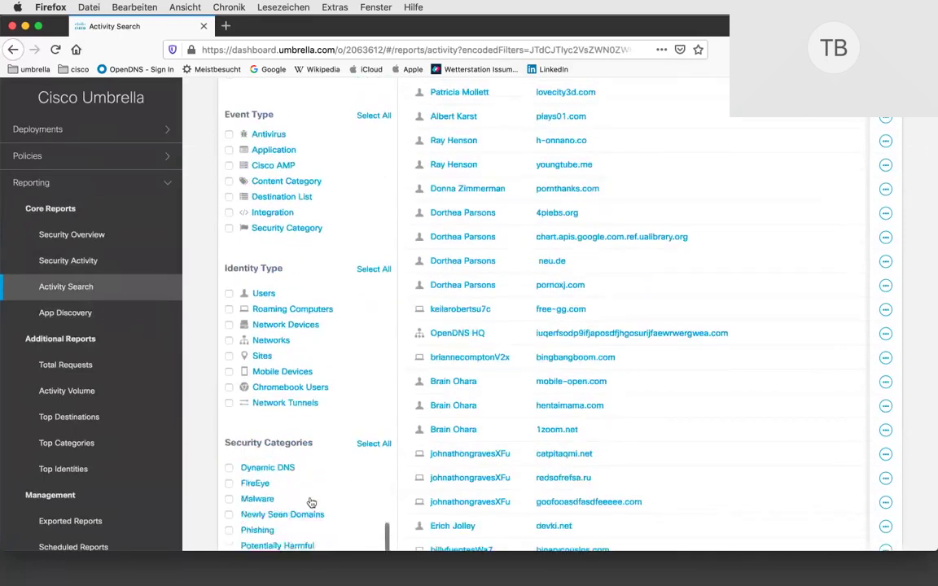
scroll(311, 503, down, 3)
scroll(312, 481, up, 2)
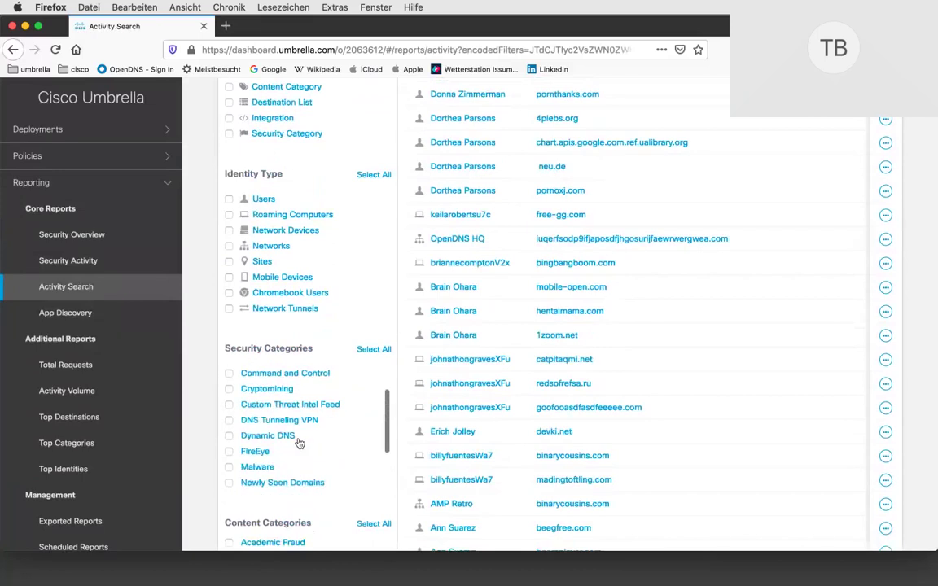
click(230, 373)
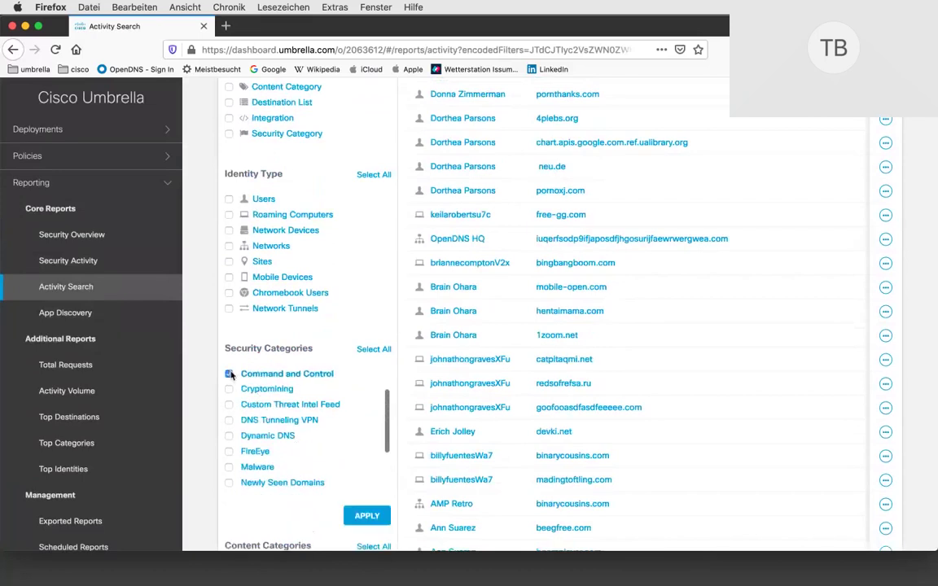
click(360, 519)
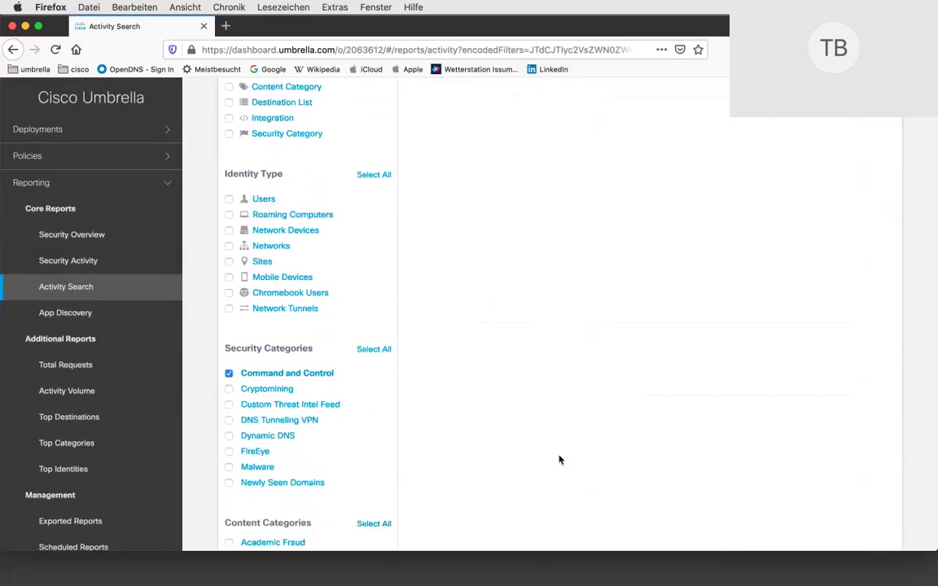
- Examine the filtered requests' identities, destinations, actions, categories and dates across all result columns
scroll(558, 459, up, 6)
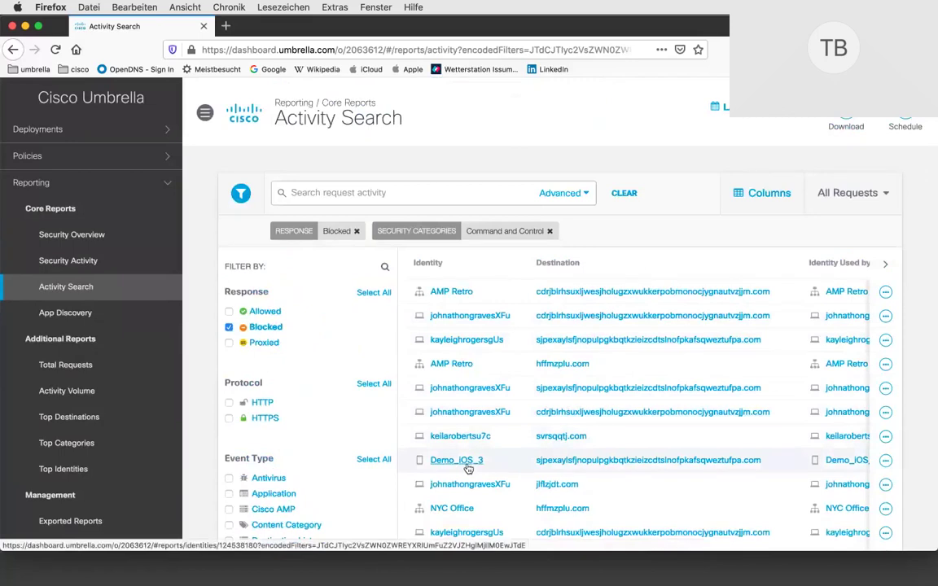
scroll(456, 470, down, 1)
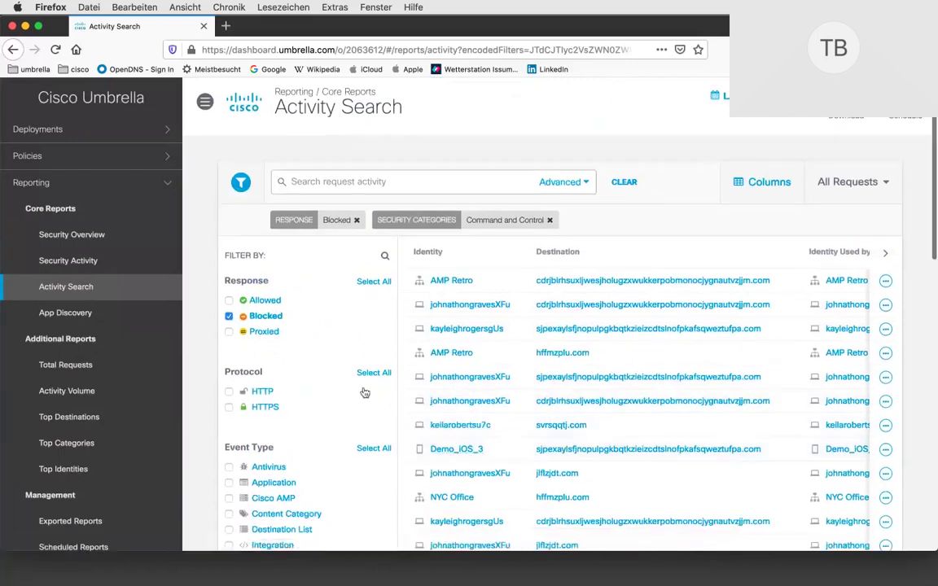
scroll(562, 326, right, 3)
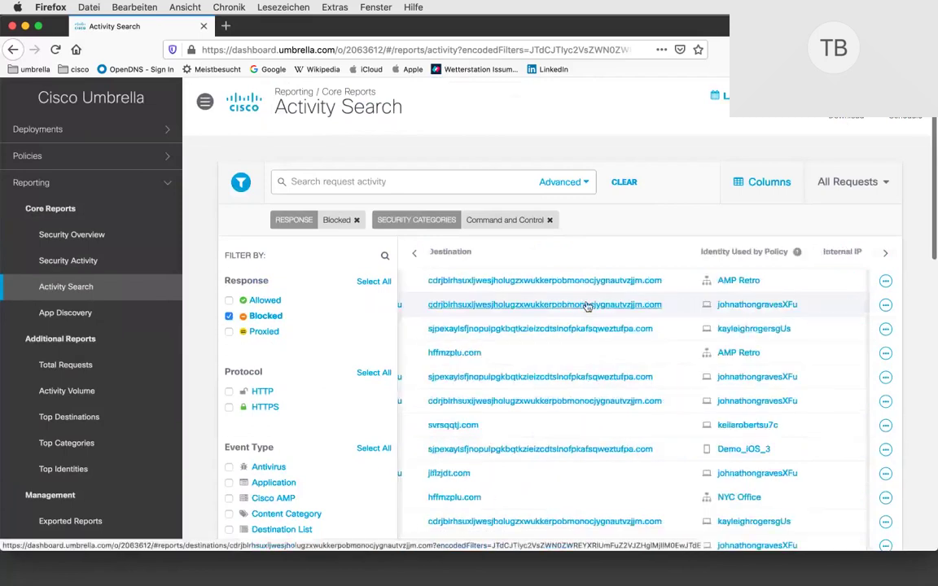
scroll(586, 305, right, 5)
scroll(587, 305, right, 5)
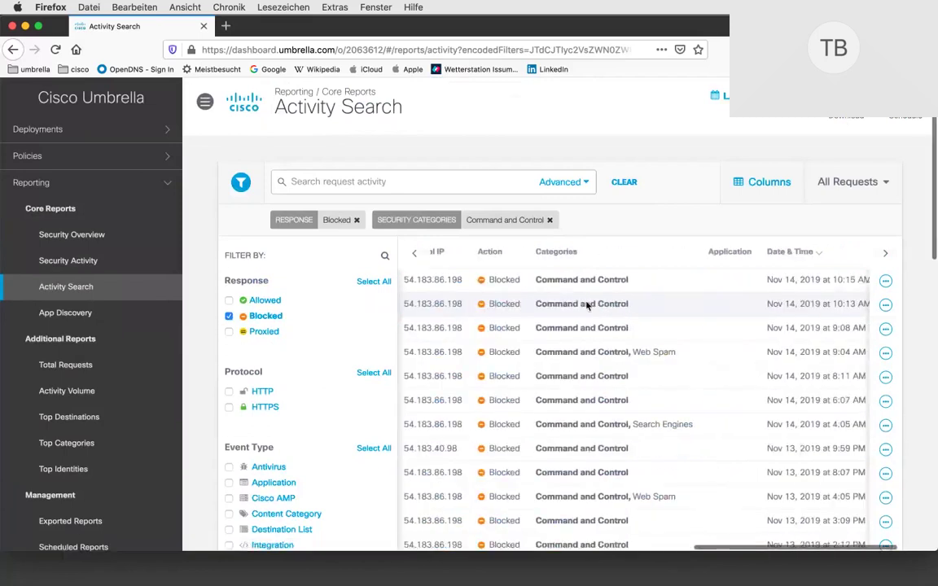
scroll(586, 305, left, 12)
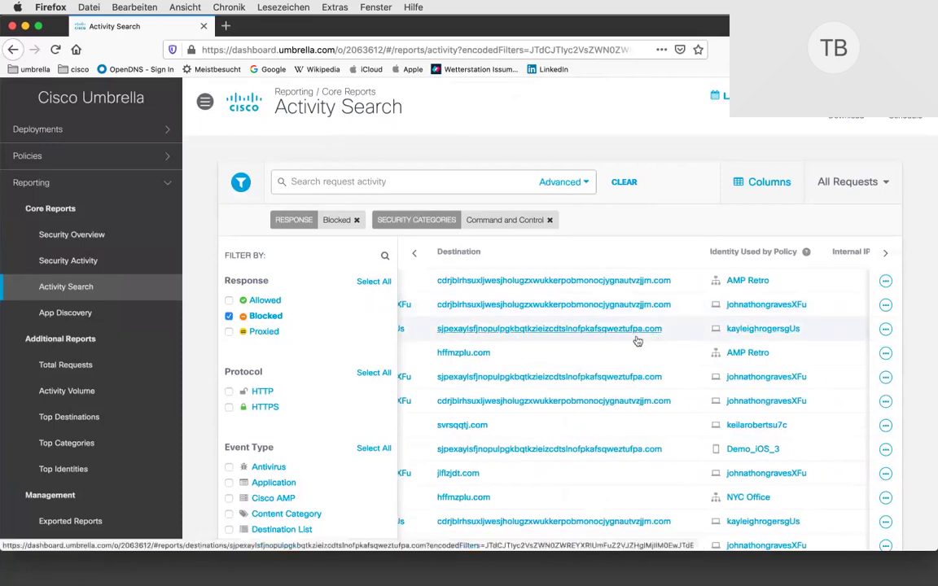
scroll(644, 340, left, 4)
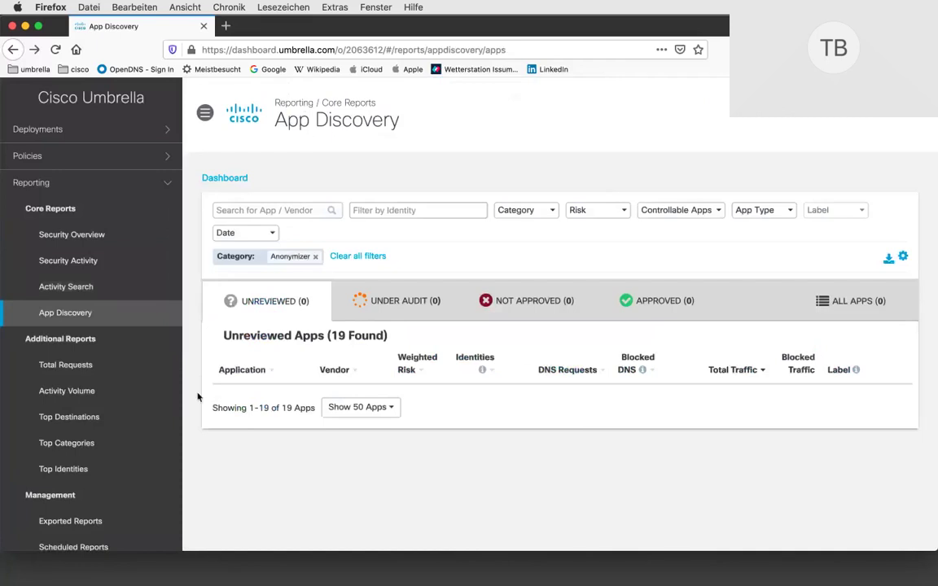
- Leave the App Discovery report and open the list of web policies under policy management
scroll(127, 330, down, 3)
scroll(127, 330, down, 1)
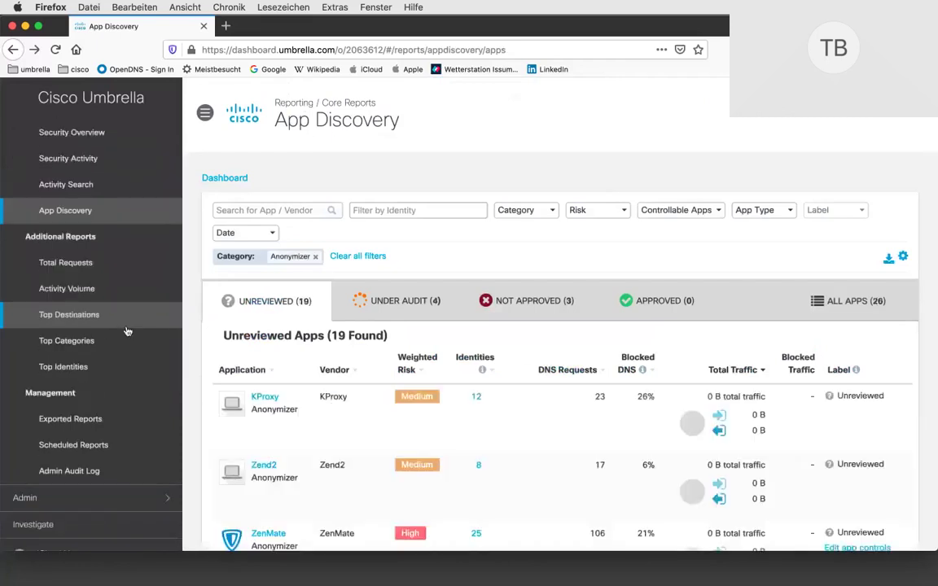
scroll(127, 326, up, 4)
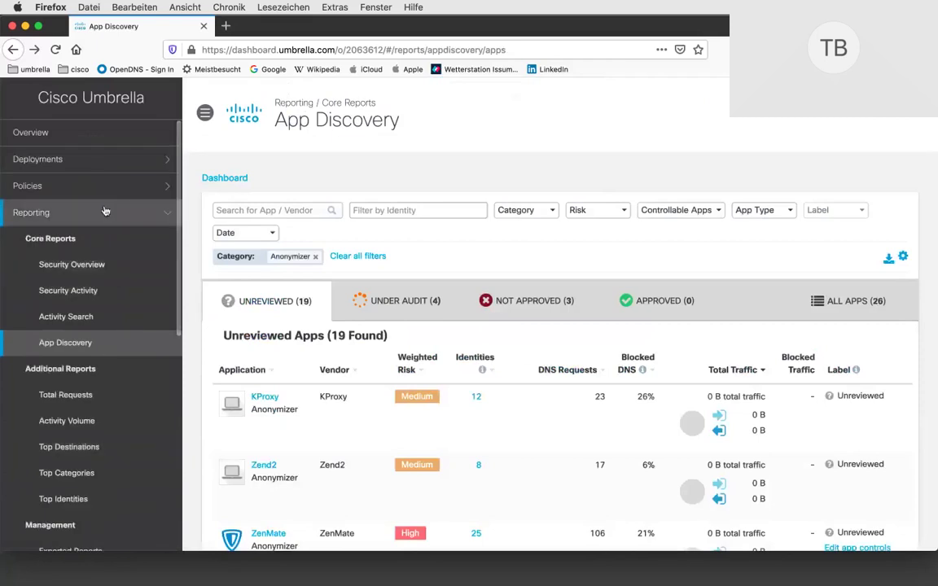
click(69, 192)
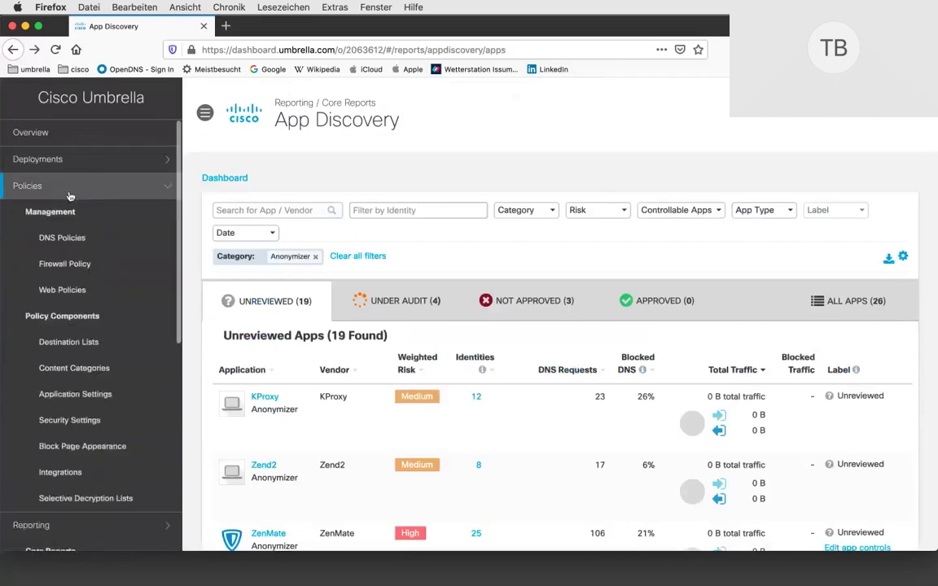
click(65, 291)
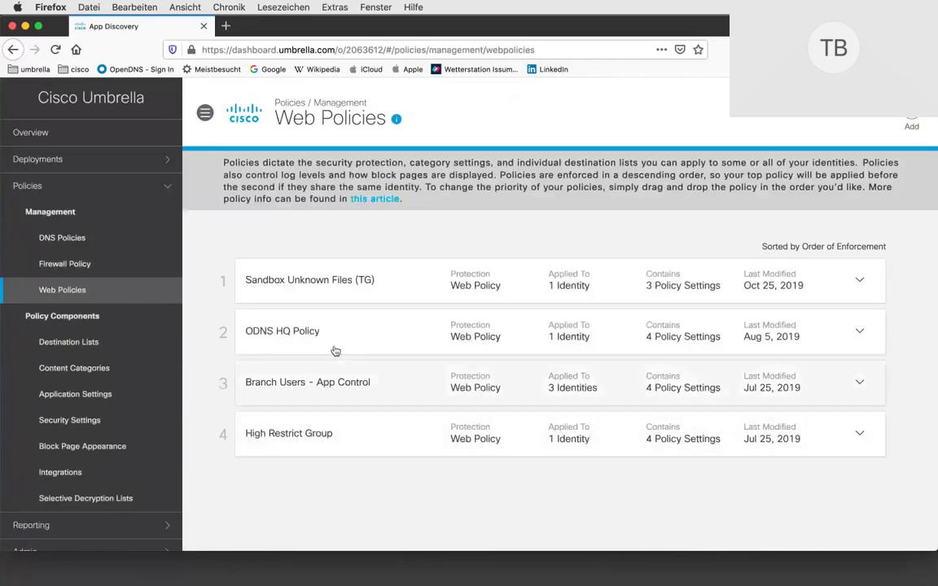
- Open the Sandbox Unknown Files (TG) web policy and examine its security, content, application, PAC file and logging settings
click(319, 285)
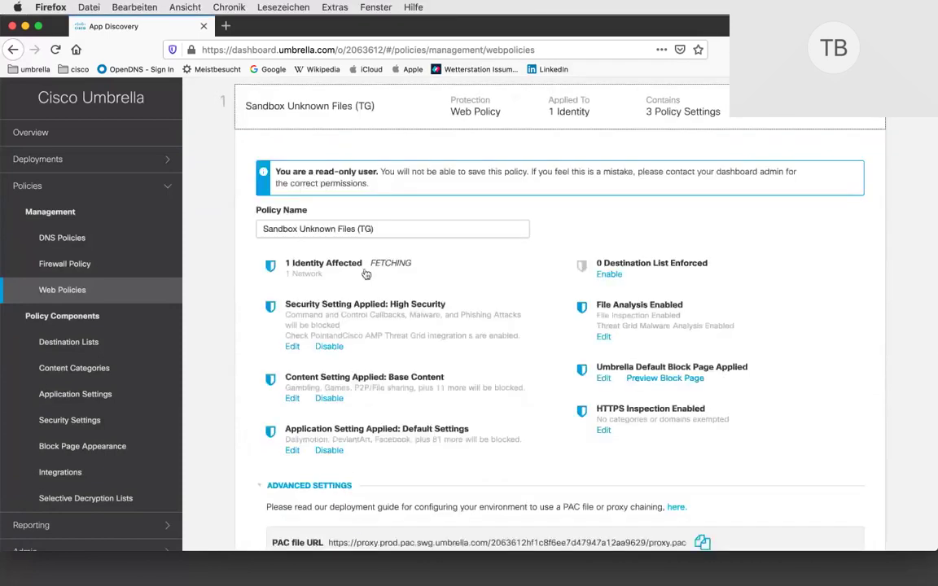
scroll(318, 372, down, 3)
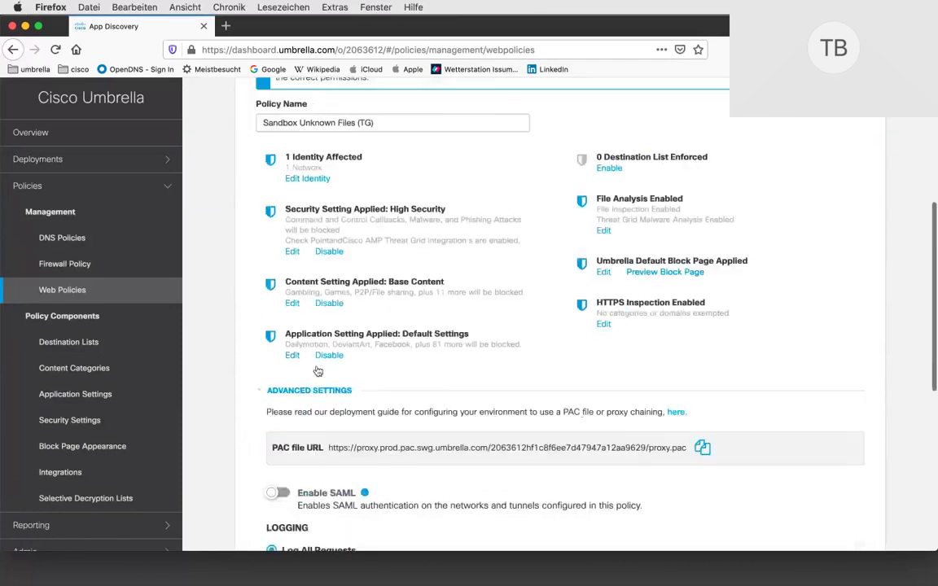
scroll(318, 371, down, 5)
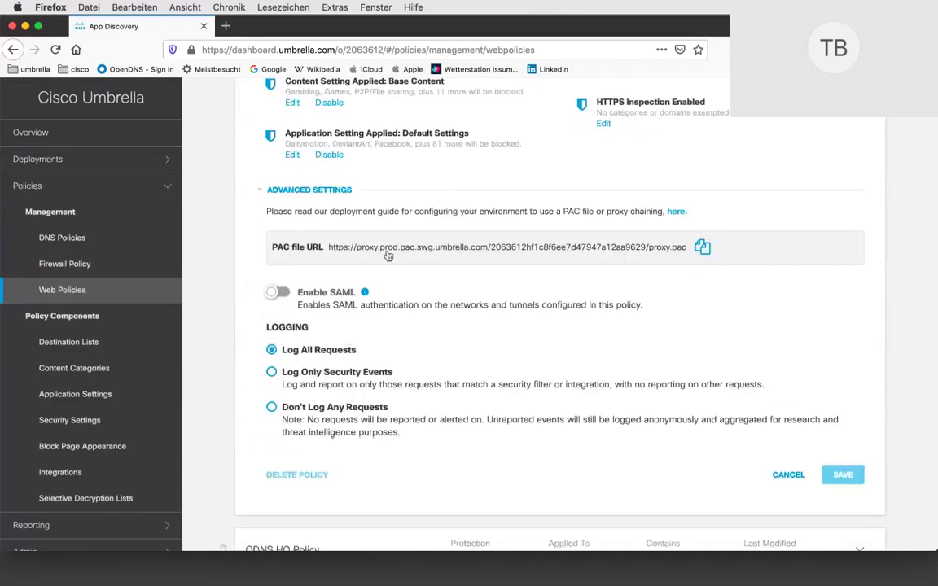
scroll(297, 259, up, 3)
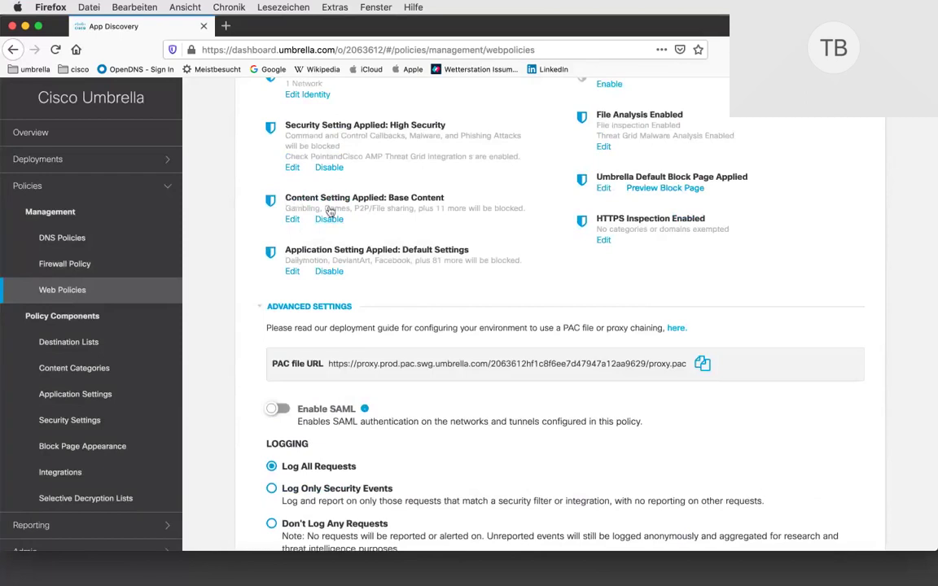
scroll(323, 158, up, 1)
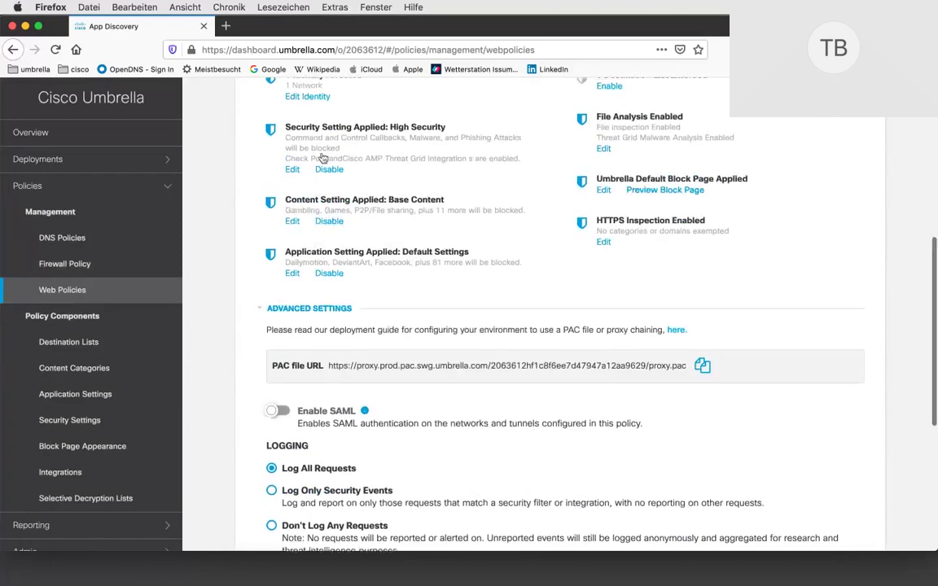
scroll(351, 155, up, 2)
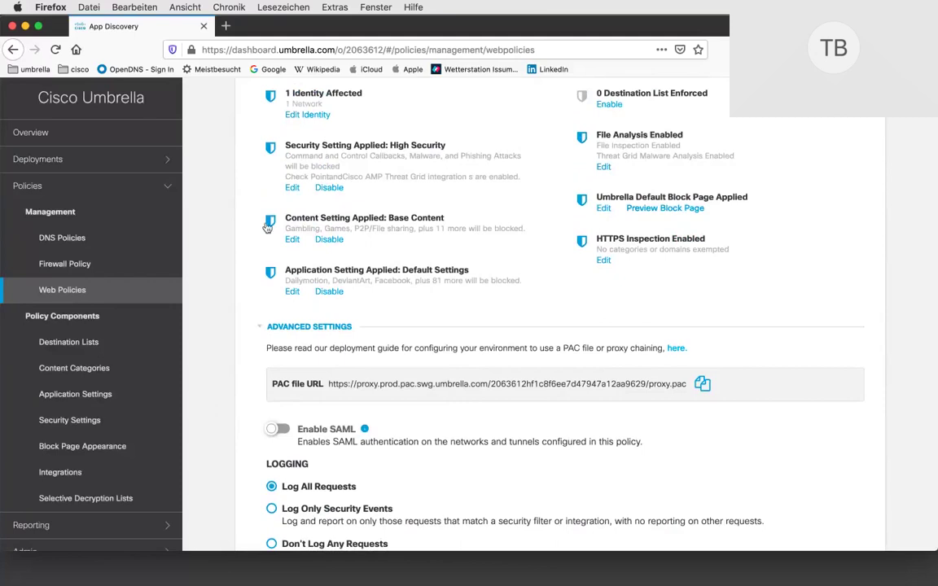
- Open the Investigate console from the Umbrella dashboard
scroll(146, 308, down, 2)
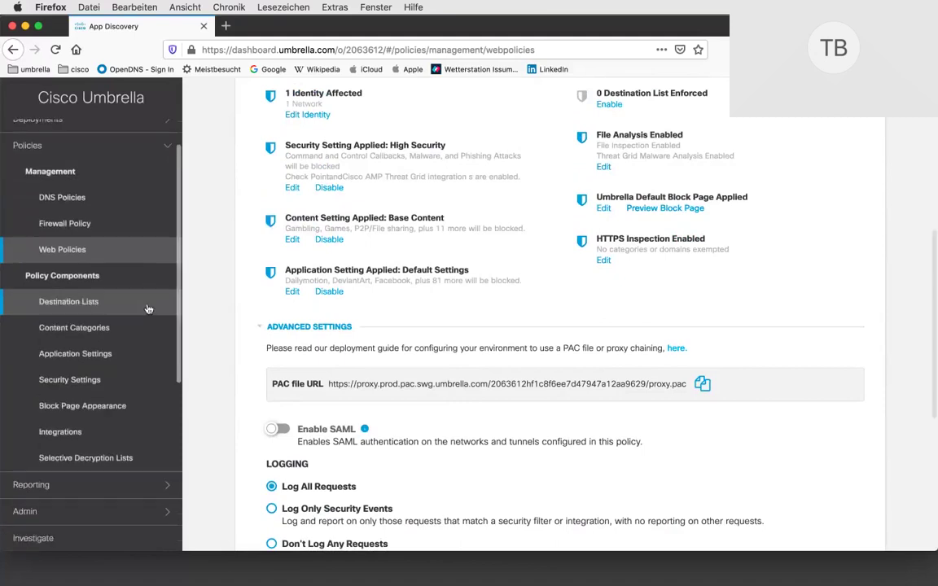
scroll(148, 309, down, 3)
scroll(148, 309, down, 1)
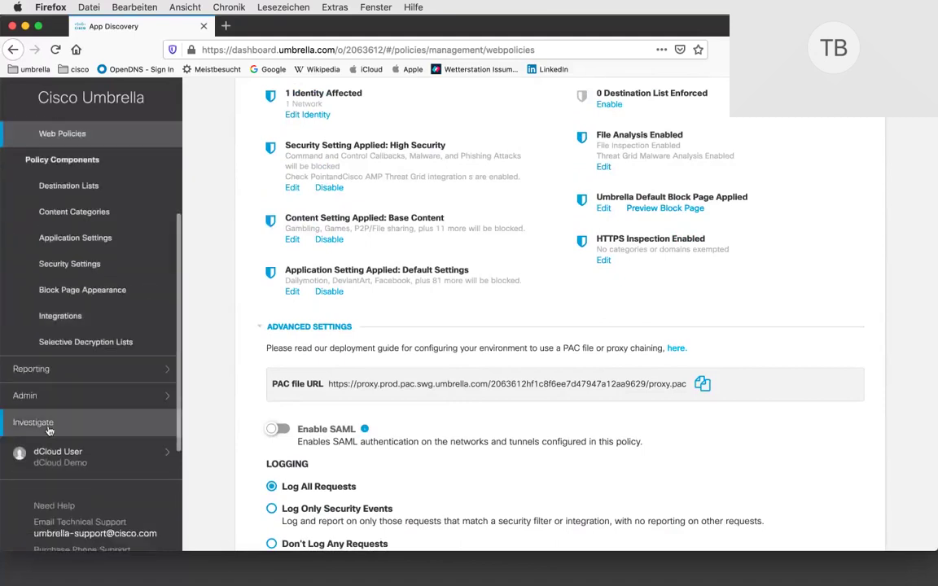
click(34, 423)
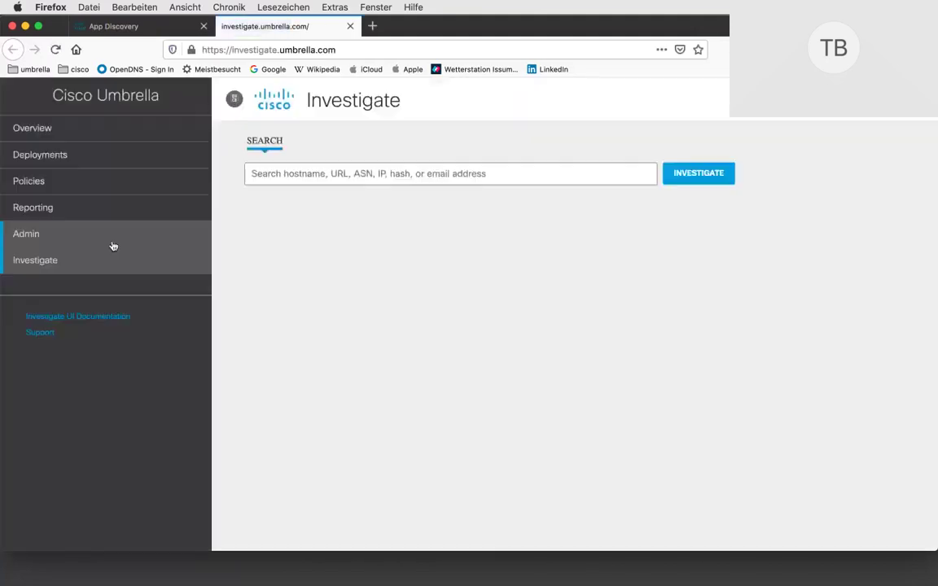
click(284, 176)
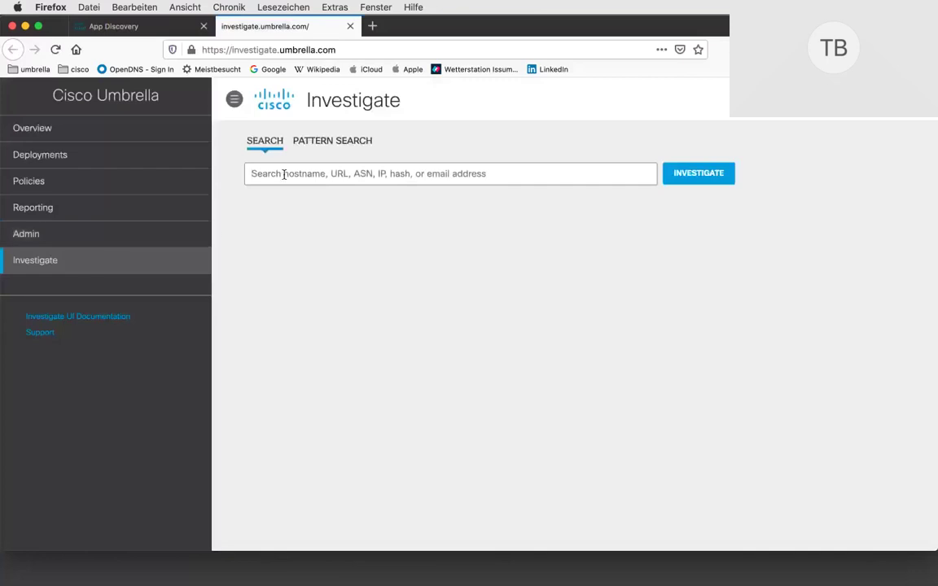
text(ww.cisco)
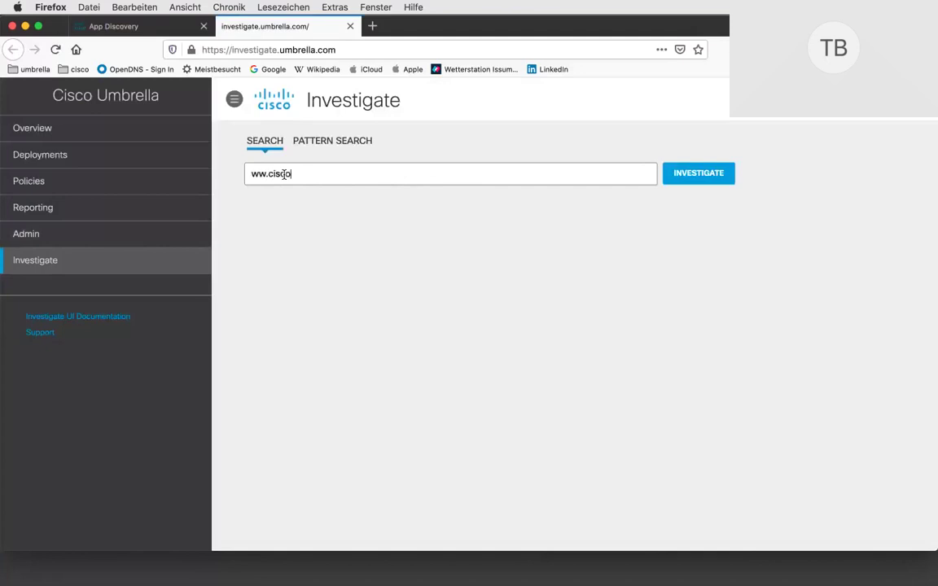
text(.com)
key(Return)
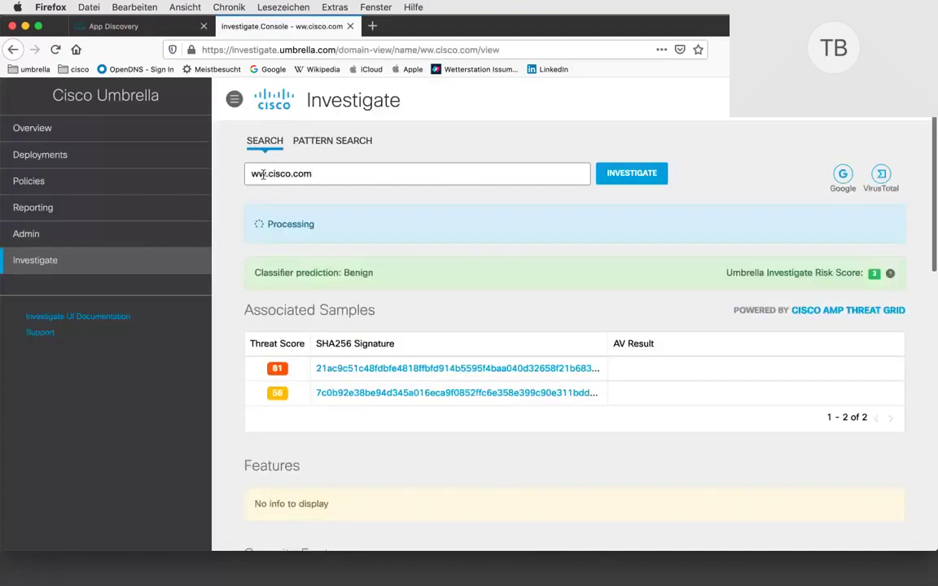
click(262, 174)
text(w)
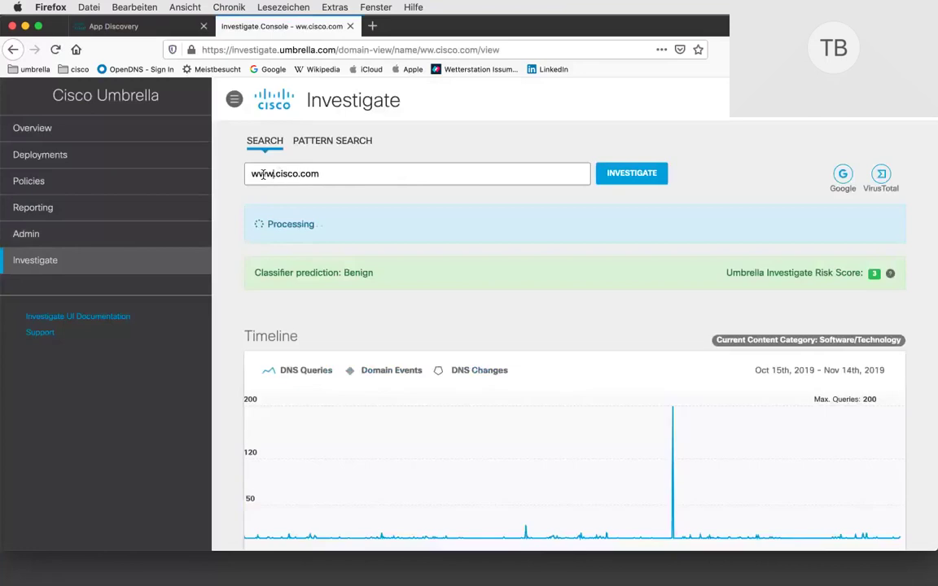
key(Return)
- Examine the domain's classifier prediction, risk score, security features, DNS query timeline and event history
scroll(542, 215, down, 3)
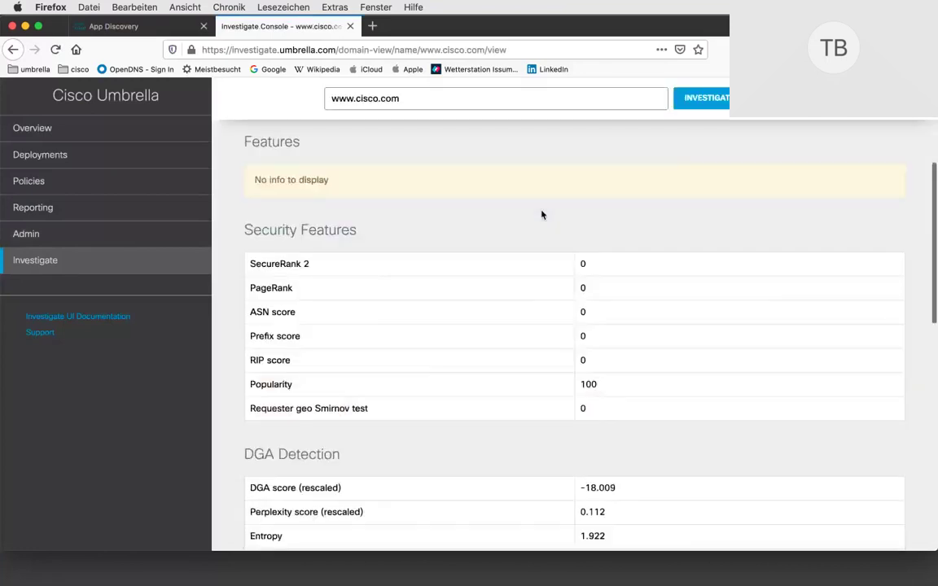
scroll(542, 215, up, 3)
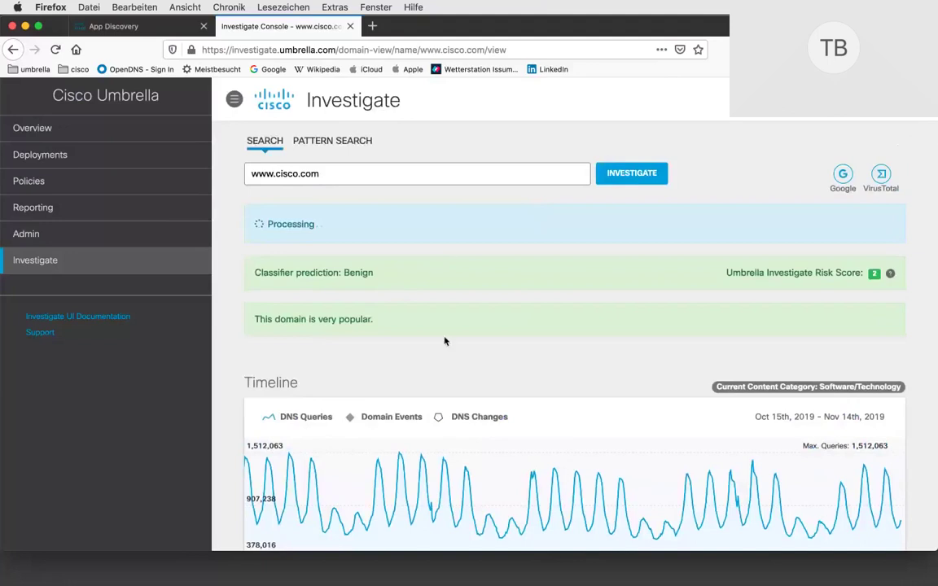
scroll(448, 379, down, 1)
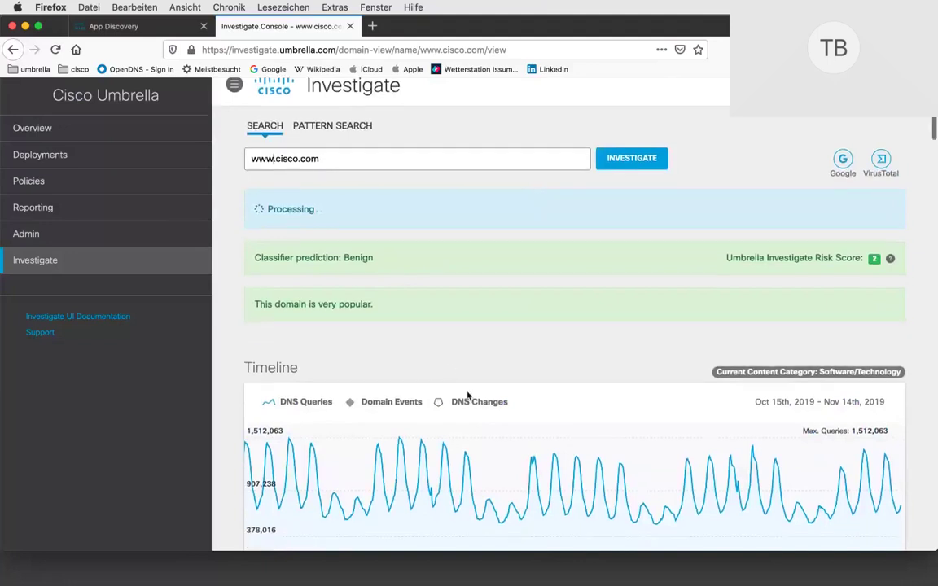
scroll(513, 467, down, 1)
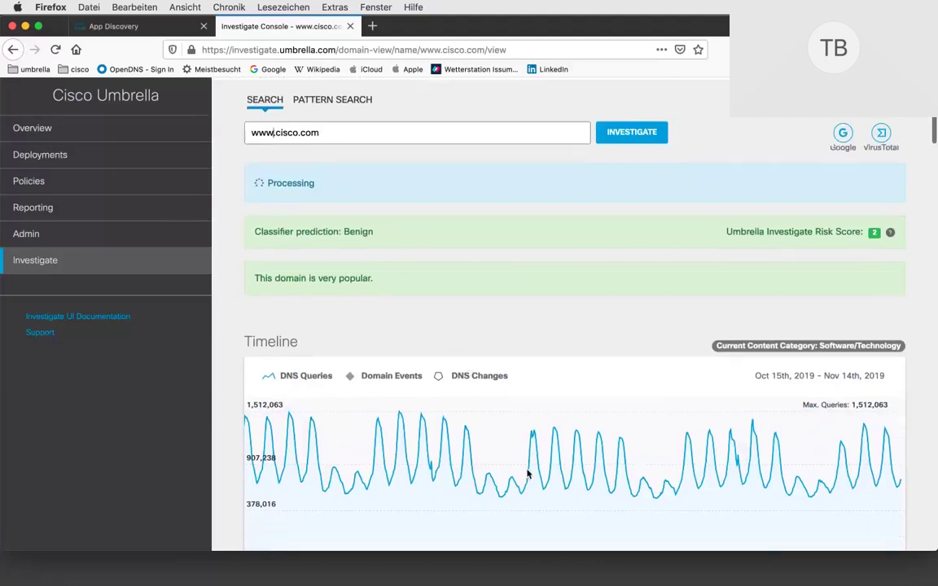
scroll(527, 474, down, 2)
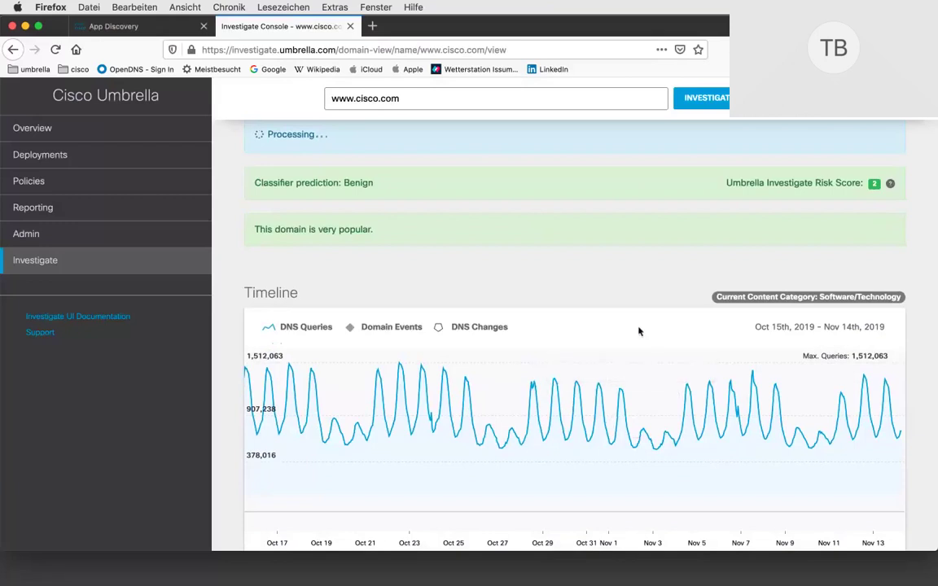
scroll(639, 332, down, 1)
scroll(639, 331, down, 5)
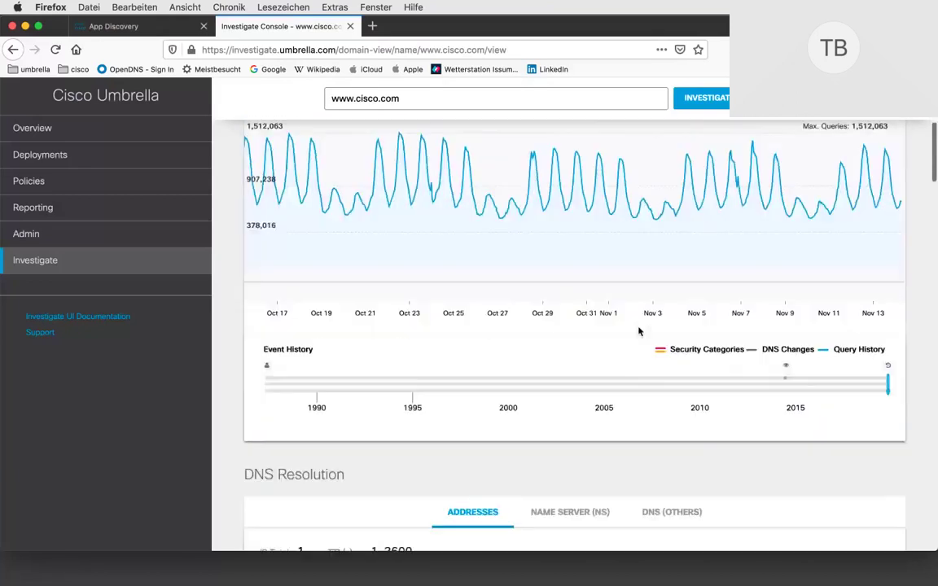
- Examine the domain's DNS resolution addresses and its WHOIS record data, including registrar, dates, contact e-mail and nameservers
scroll(640, 331, down, 5)
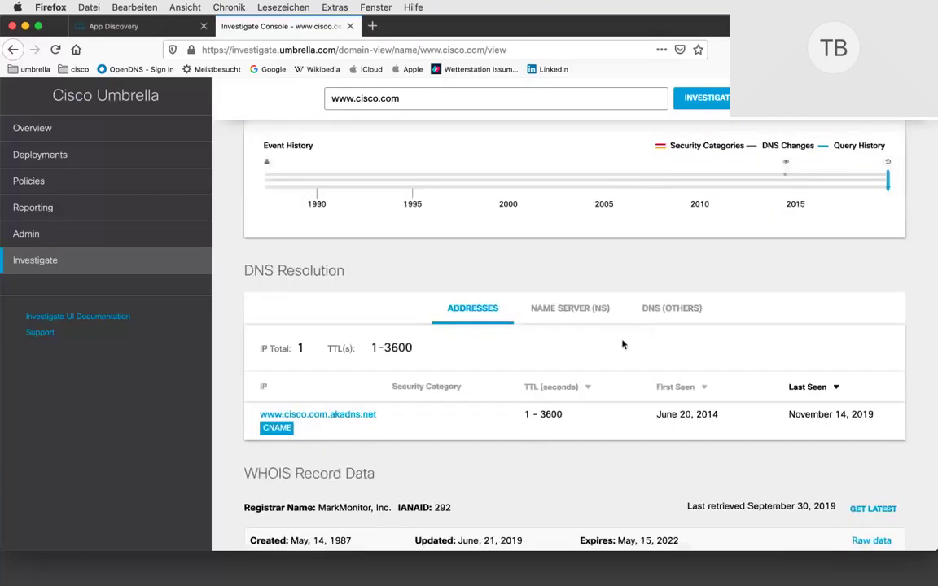
scroll(623, 343, down, 2)
scroll(623, 345, down, 1)
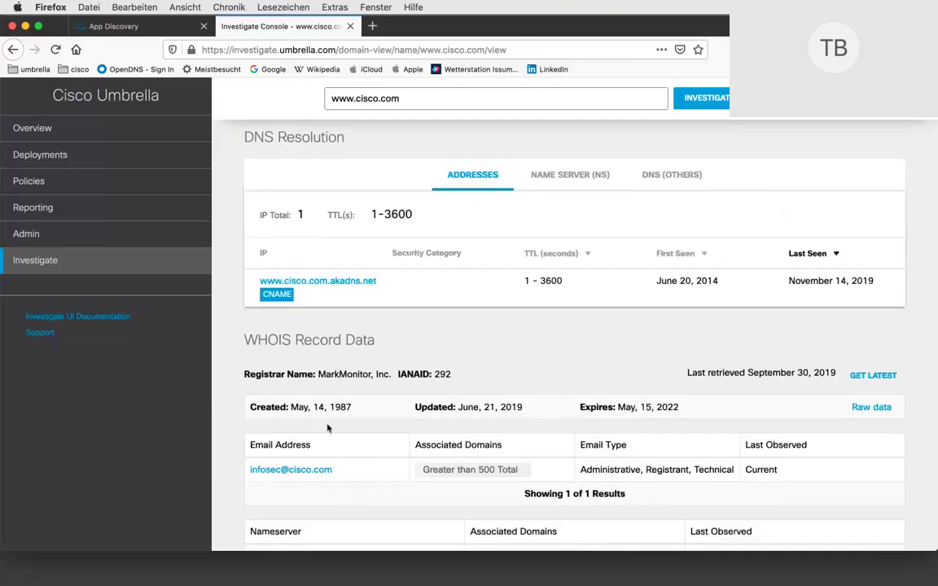
scroll(435, 443, down, 2)
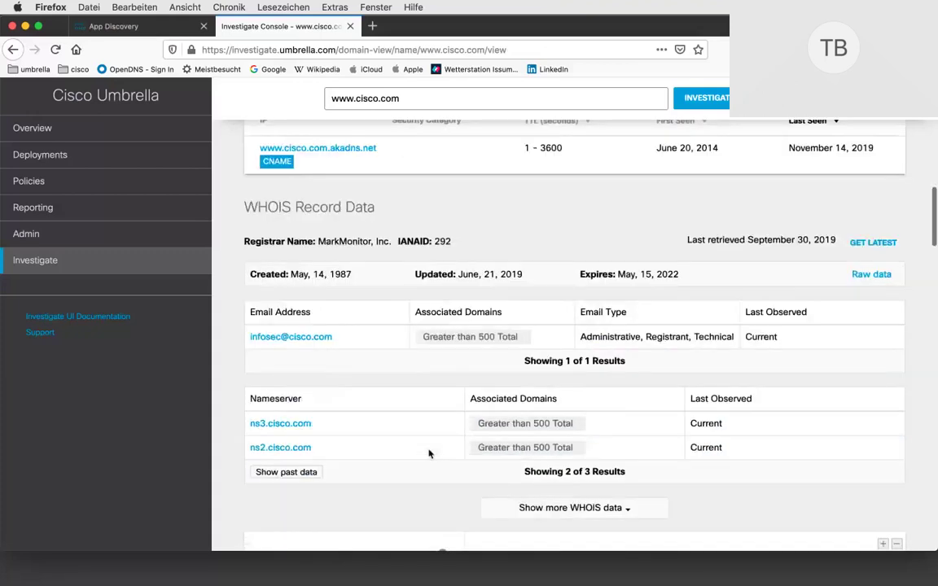
scroll(429, 454, down, 3)
scroll(429, 454, down, 3)
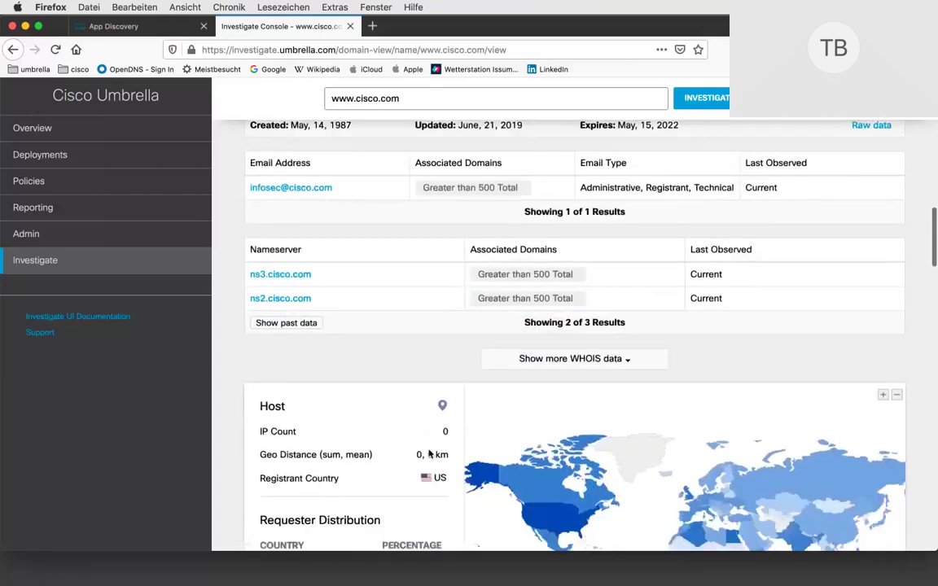
- Examine the domain's host details and the requester distribution by country in the list and on the world map
scroll(430, 454, down, 2)
scroll(429, 454, down, 3)
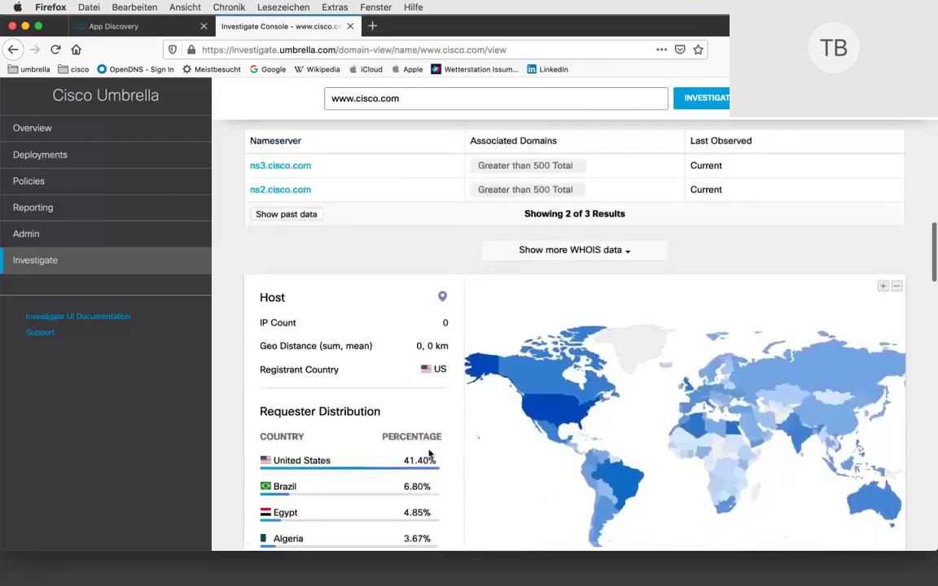
scroll(429, 449, down, 1)
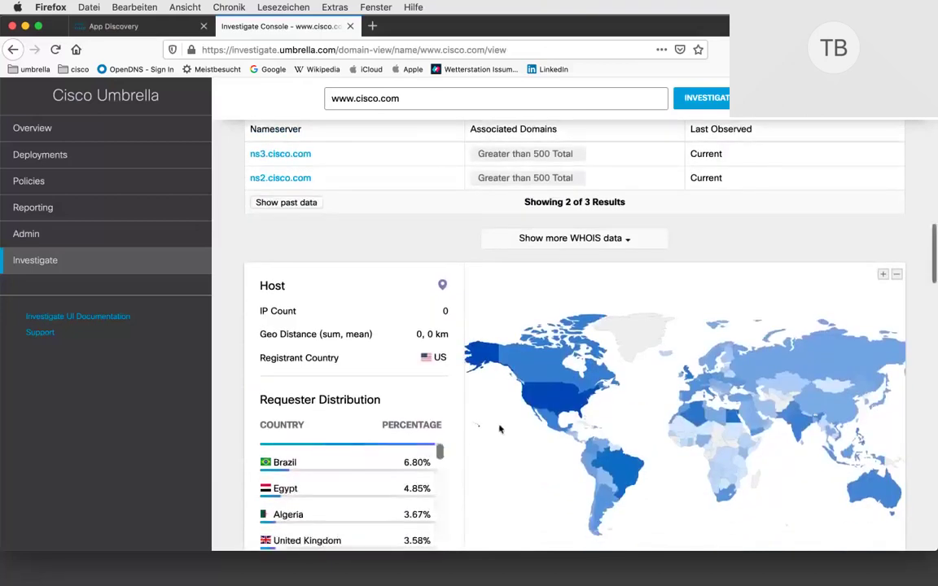
scroll(500, 429, down, 3)
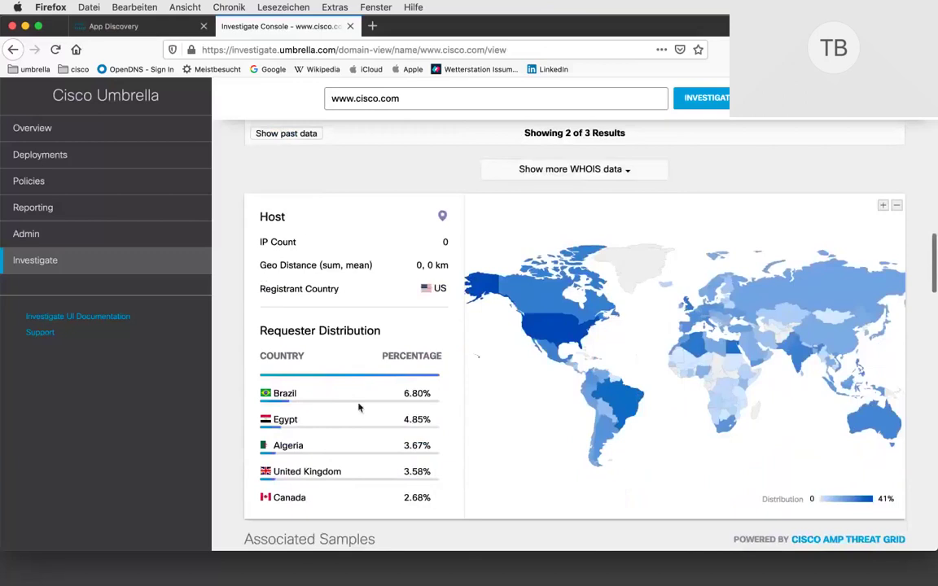
scroll(357, 375, up, 3)
scroll(358, 404, up, 3)
scroll(325, 375, down, 3)
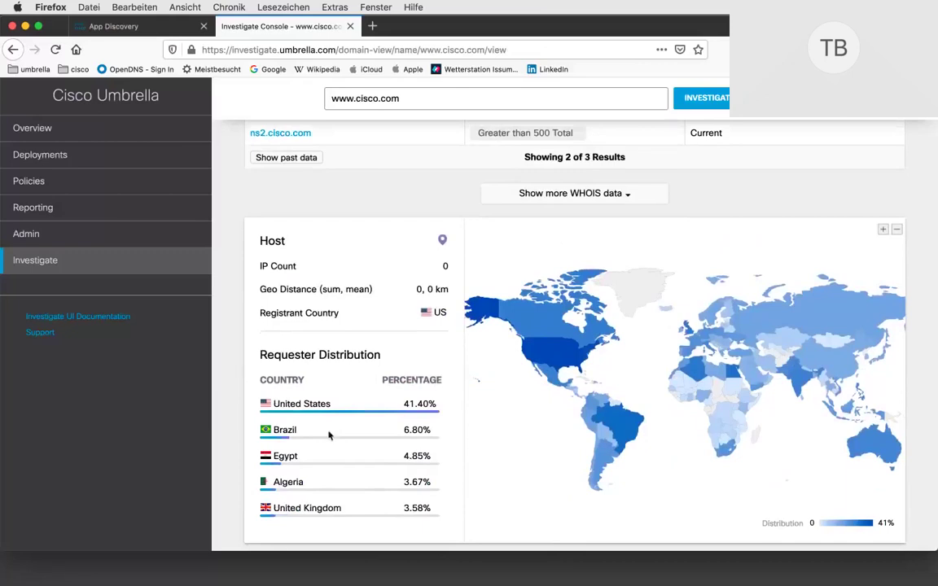
scroll(325, 431, down, 3)
scroll(329, 437, down, 3)
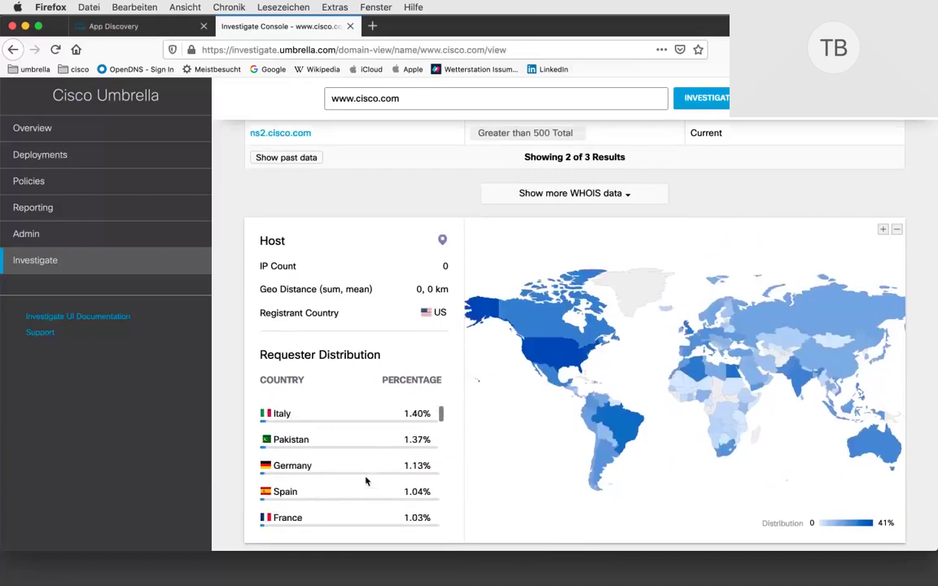
scroll(366, 482, down, 1)
scroll(366, 481, down, 4)
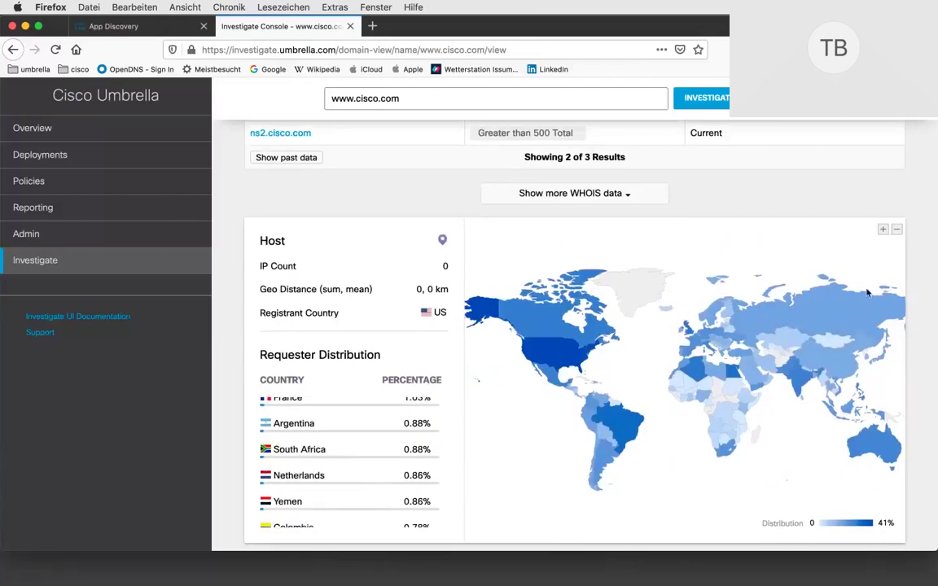
- Examine the domain's associated Threat Grid samples, security feature scores and DGA detection values
scroll(921, 274, down, 10)
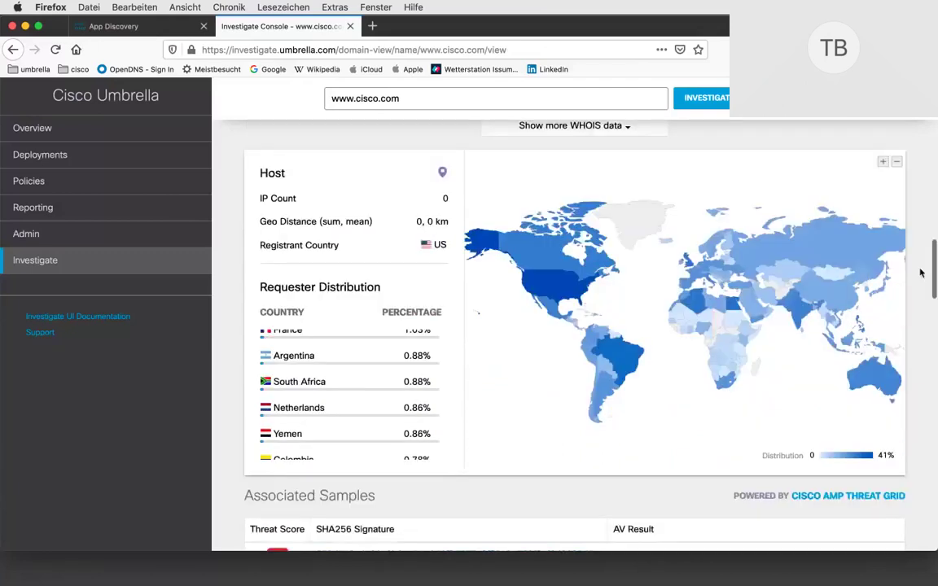
scroll(921, 275, down, 15)
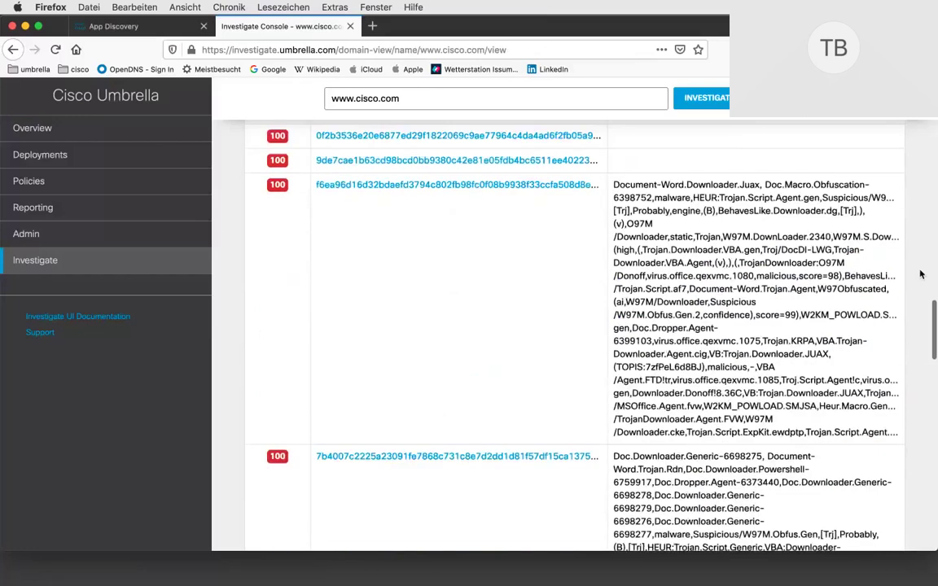
scroll(922, 277, up, 1)
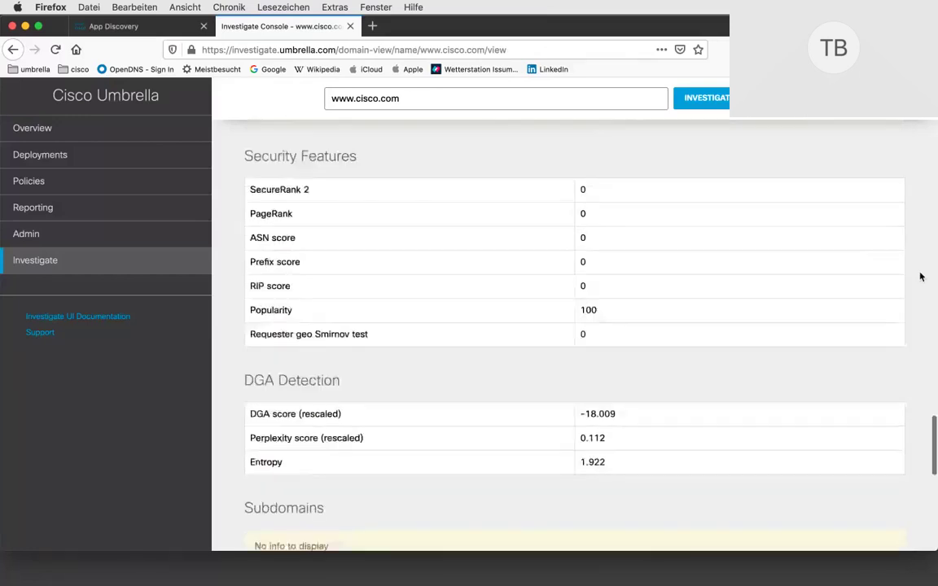
scroll(921, 277, down, 1)
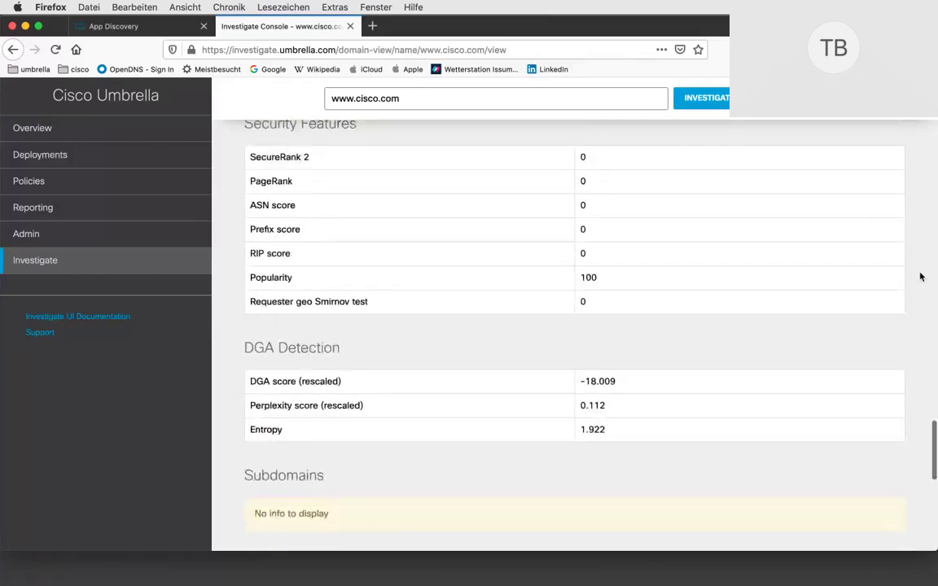
- Examine the domain's subdomains, co-occurrences and related domains, and return to the start of the report
scroll(922, 277, down, 5)
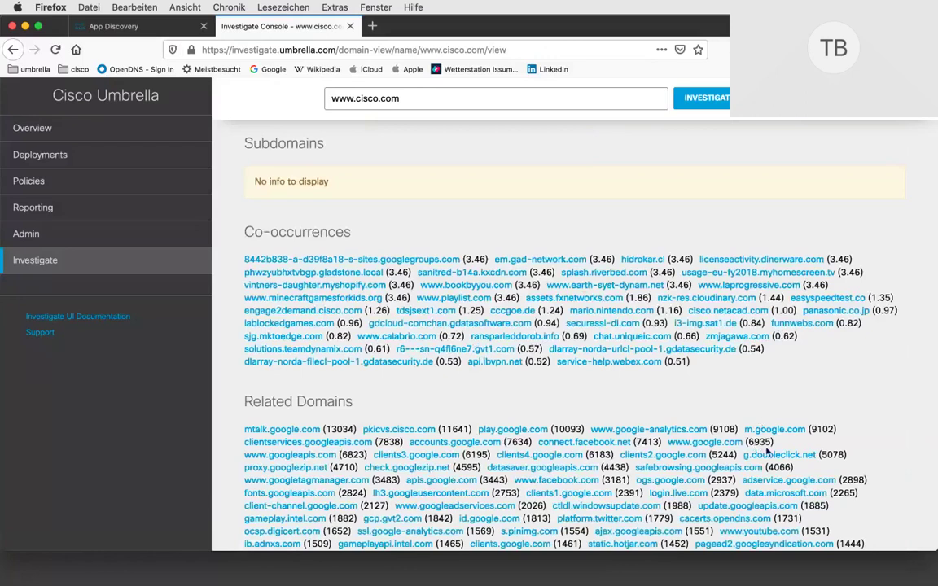
scroll(698, 444, up, 1)
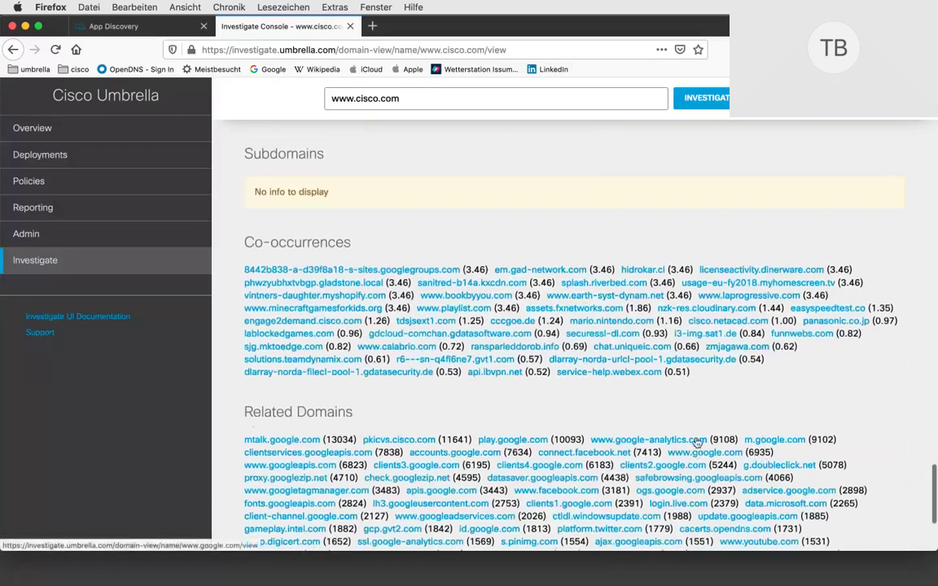
scroll(698, 444, up, 3)
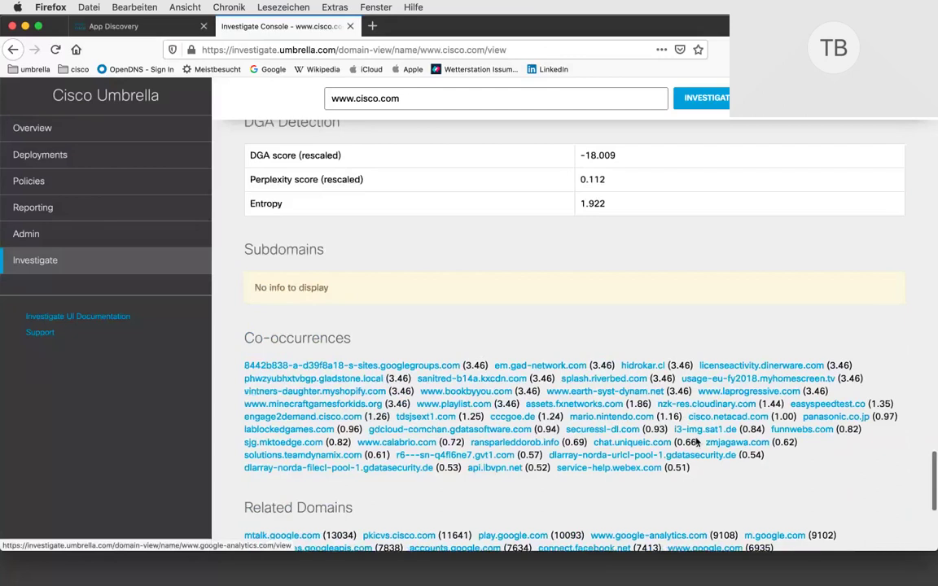
scroll(698, 444, up, 15)
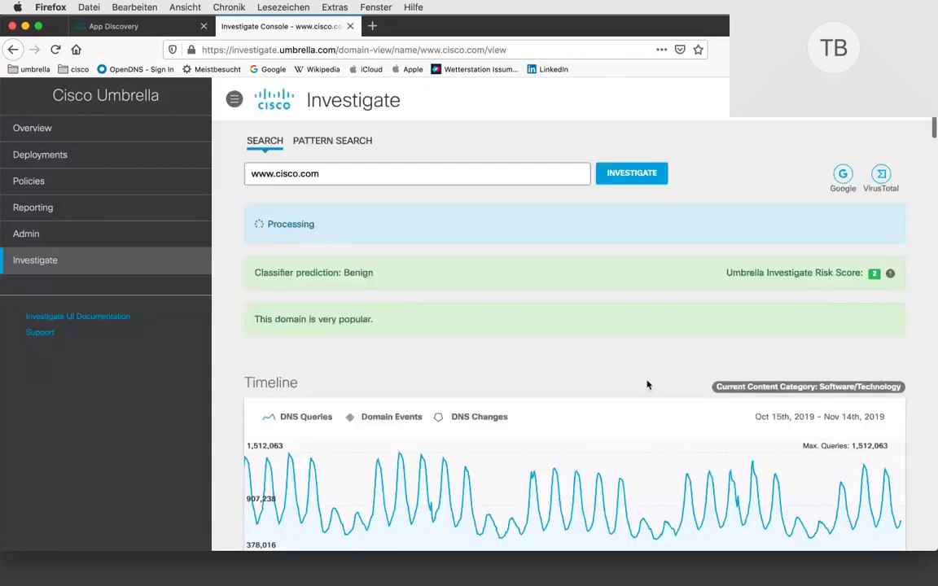